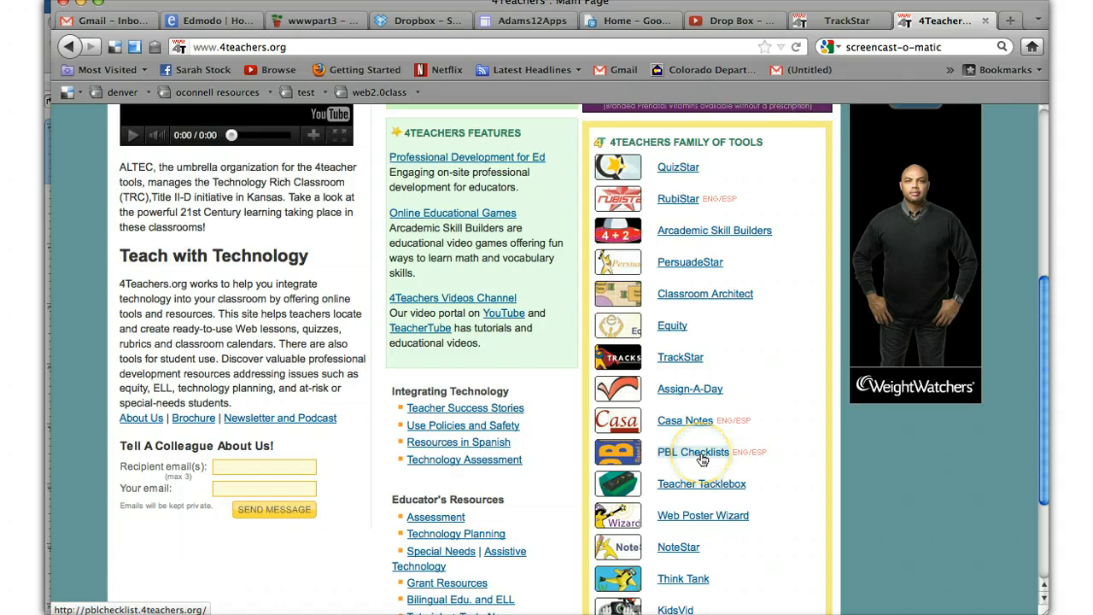
# Step: Open the PBL Checklists tool and start a writing checklist for grades 9-12
pyautogui.click(702, 459)
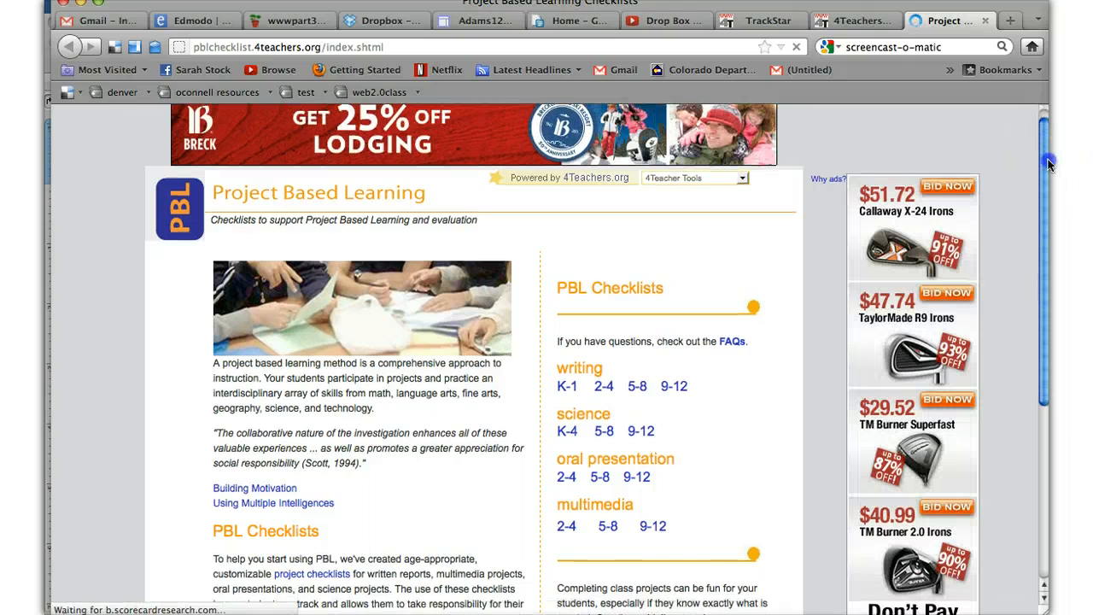
pyautogui.moveTo(1046, 147); pyautogui.dragTo(1049, 206)
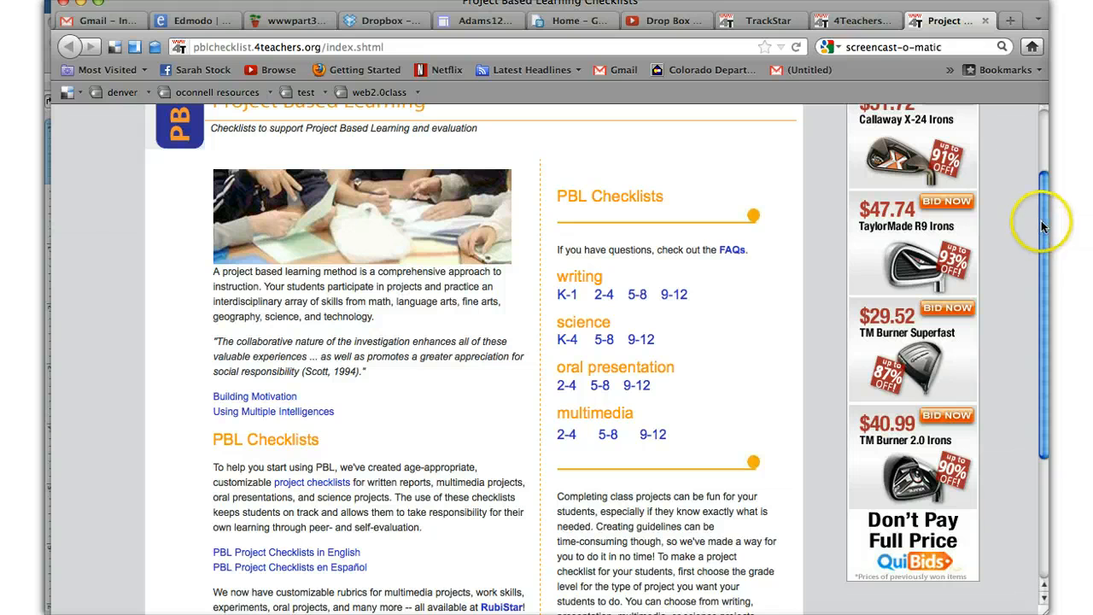
pyautogui.moveTo(1042, 226); pyautogui.dragTo(1044, 237)
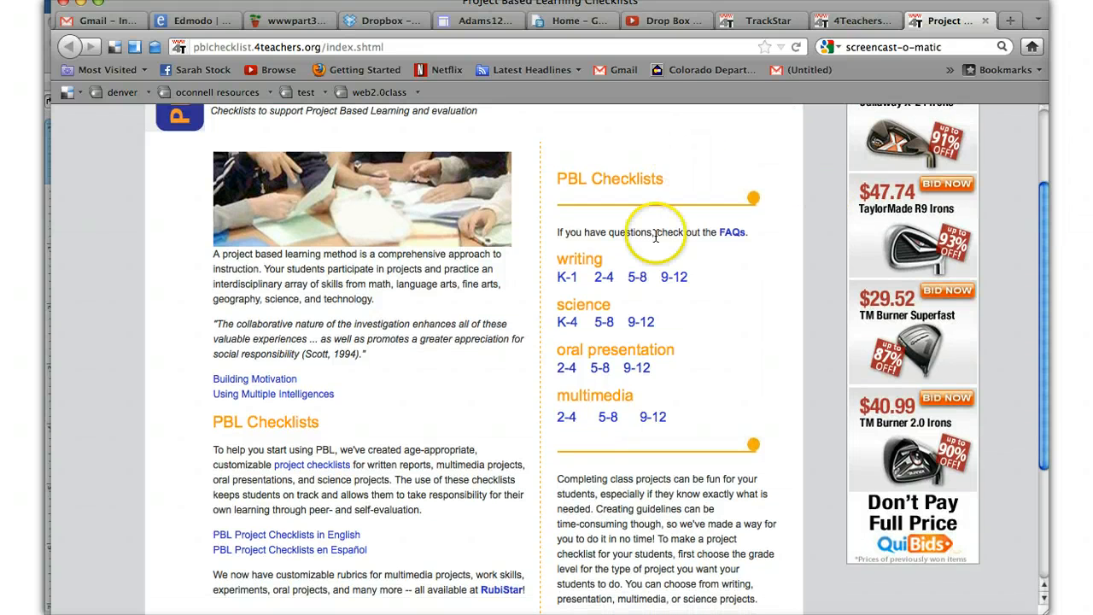
pyautogui.click(673, 279)
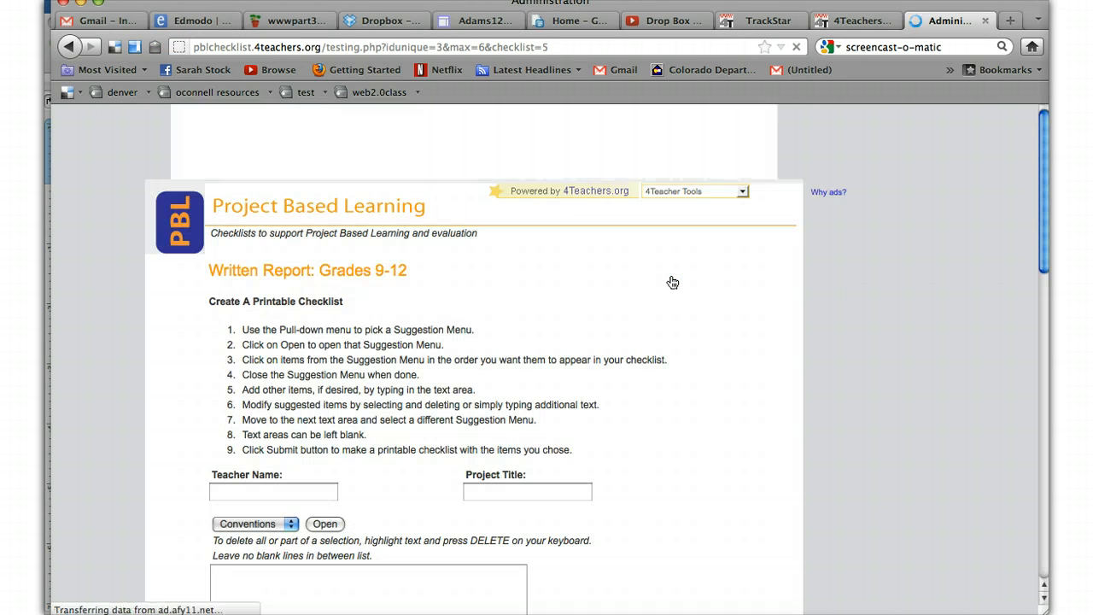
pyautogui.click(689, 275)
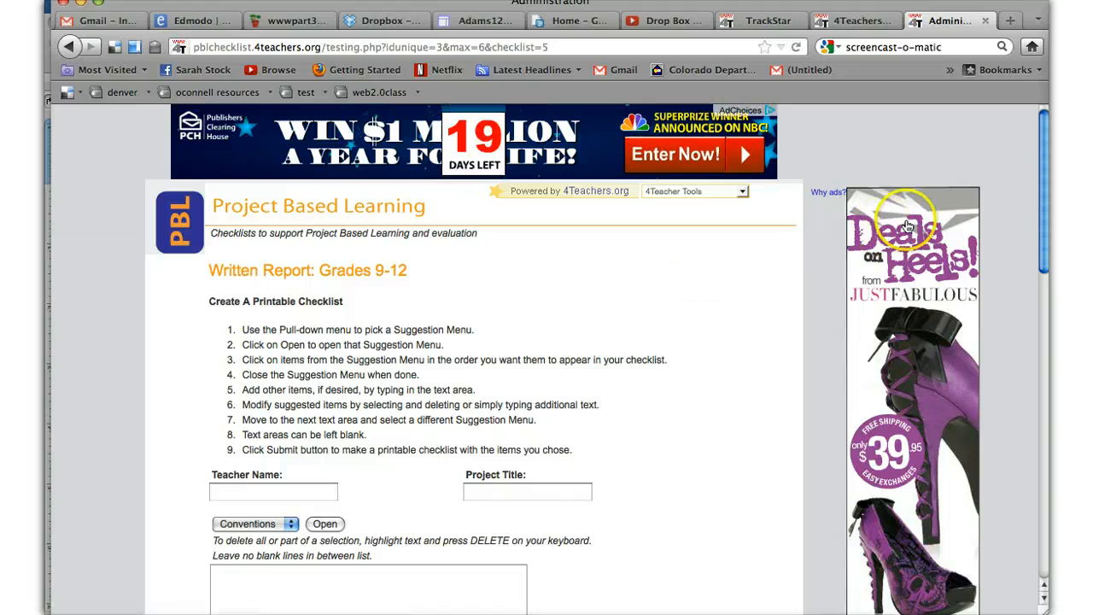
# Step: Fill in the teacher's name and enter "Reasearch Project" as the project title
pyautogui.click(1041, 183)
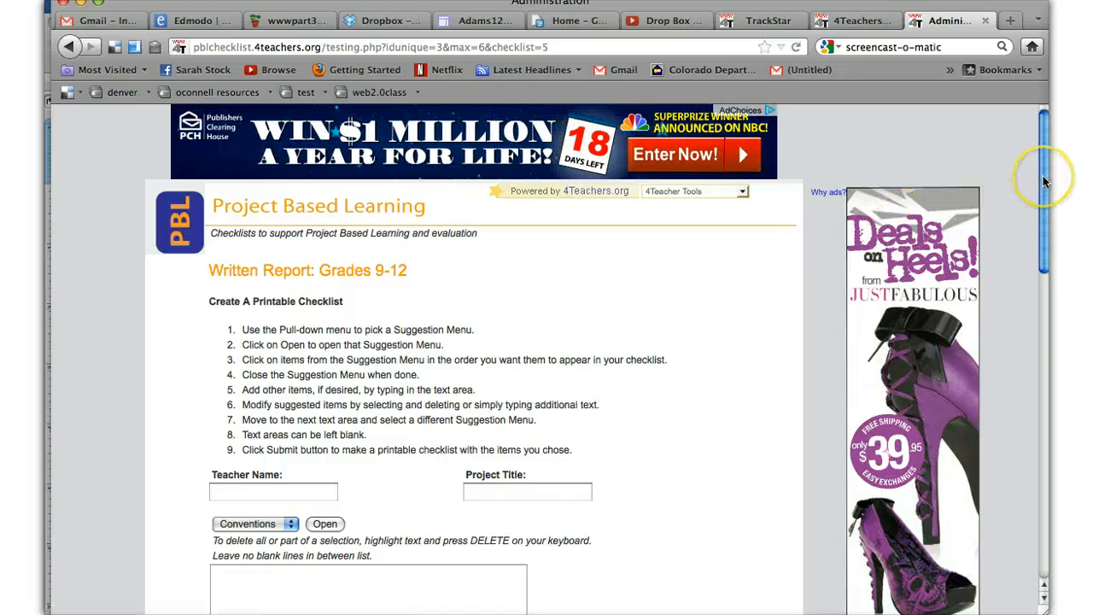
pyautogui.moveTo(1044, 181); pyautogui.dragTo(1044, 205)
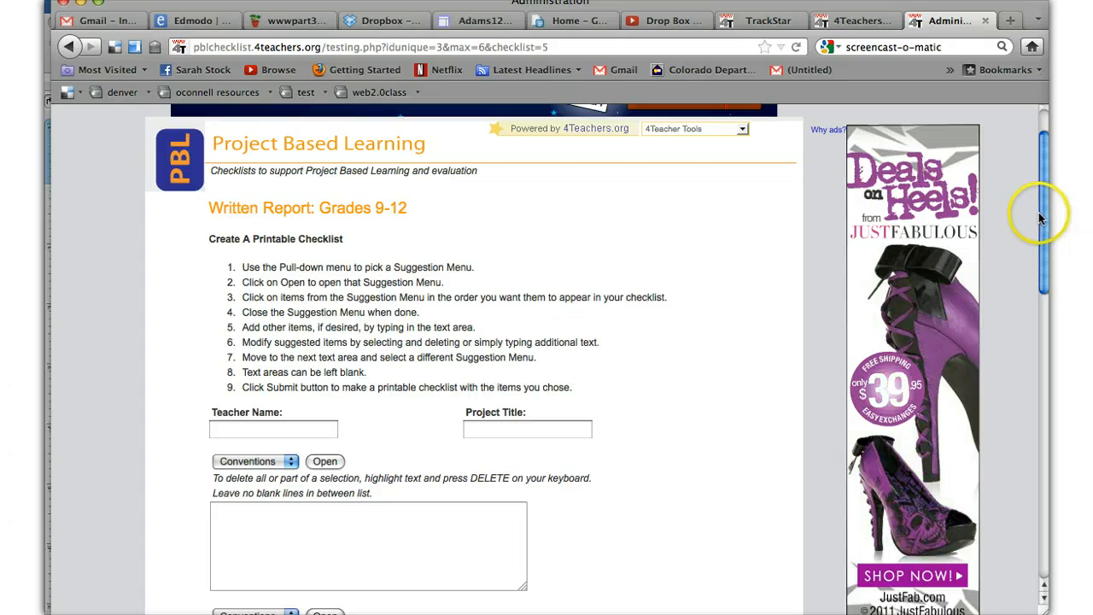
pyautogui.moveTo(1040, 219); pyautogui.dragTo(1039, 261)
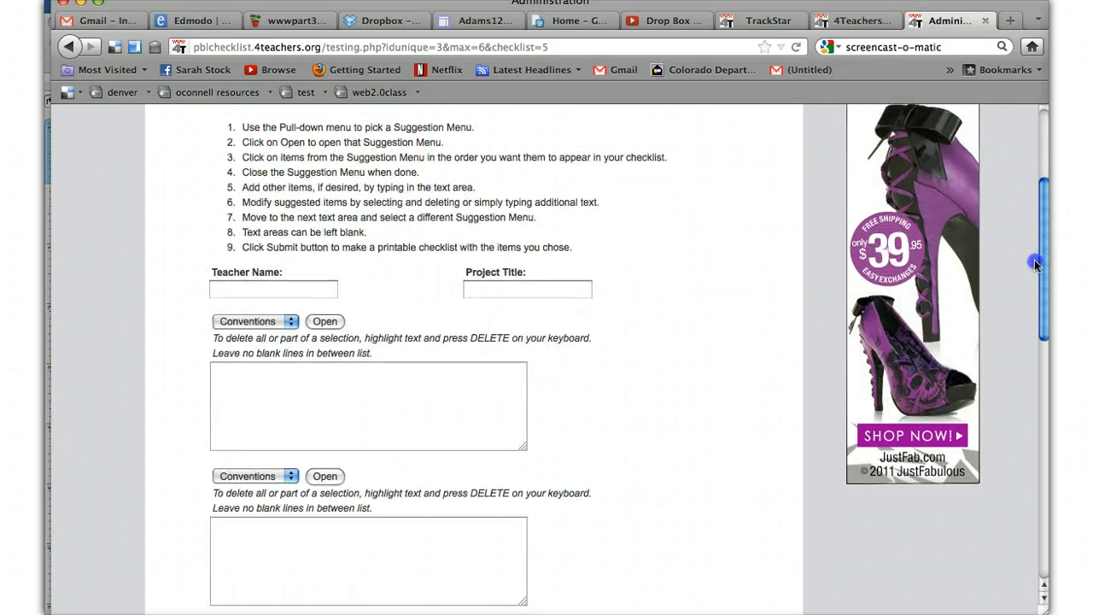
pyautogui.click(247, 290)
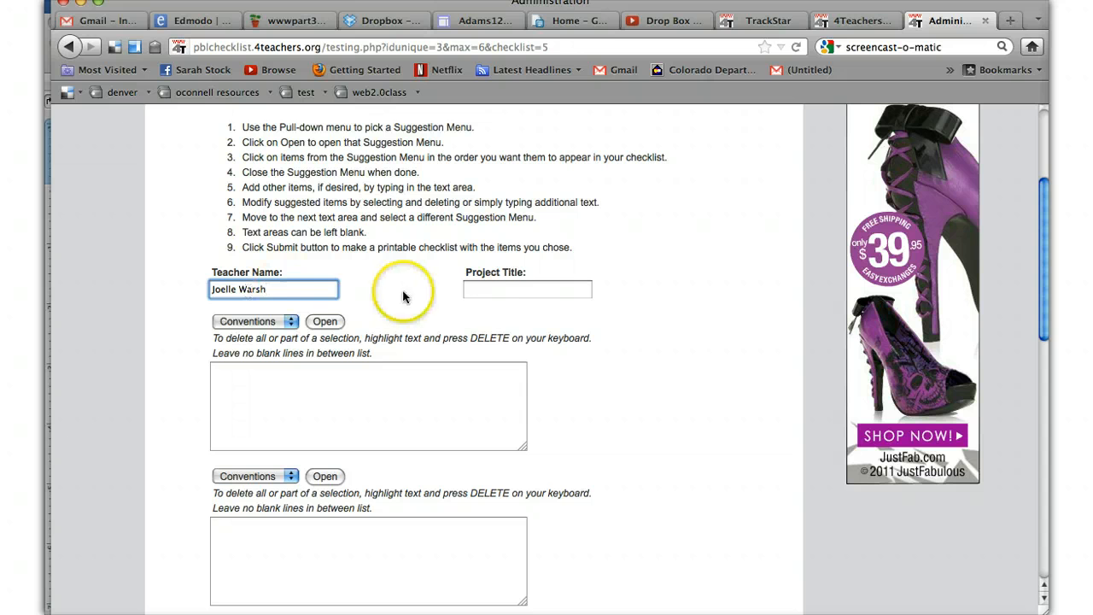
pyautogui.click(494, 291)
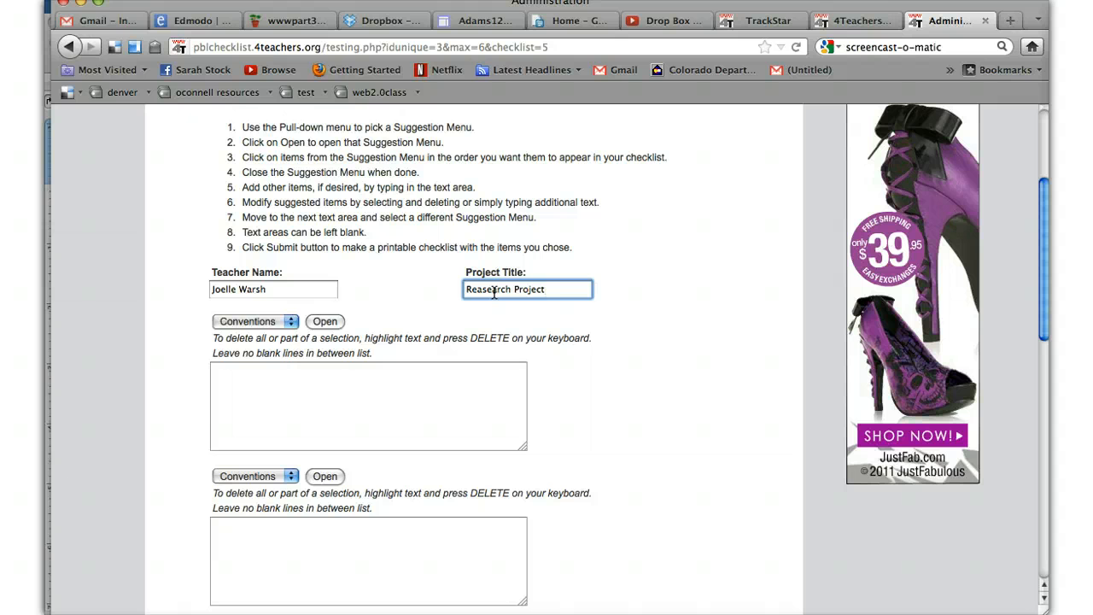
# Step: Fill the first section with Organization suggestions on meaningfully organized ideas, an interesting and inviting introduction, and ideas that flow from one to another
pyautogui.click(283, 321)
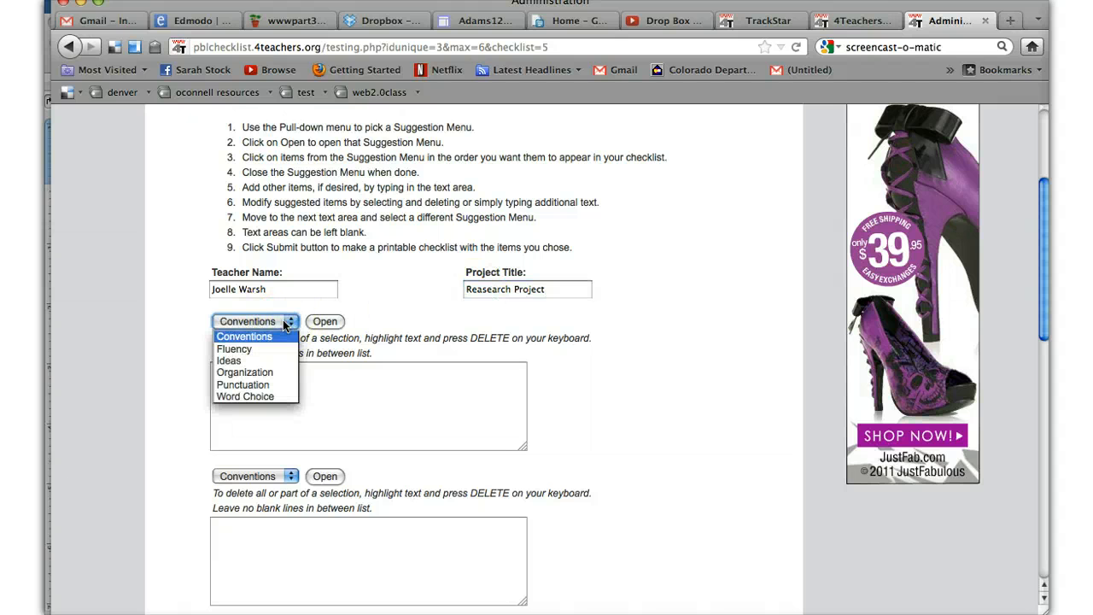
pyautogui.click(255, 374)
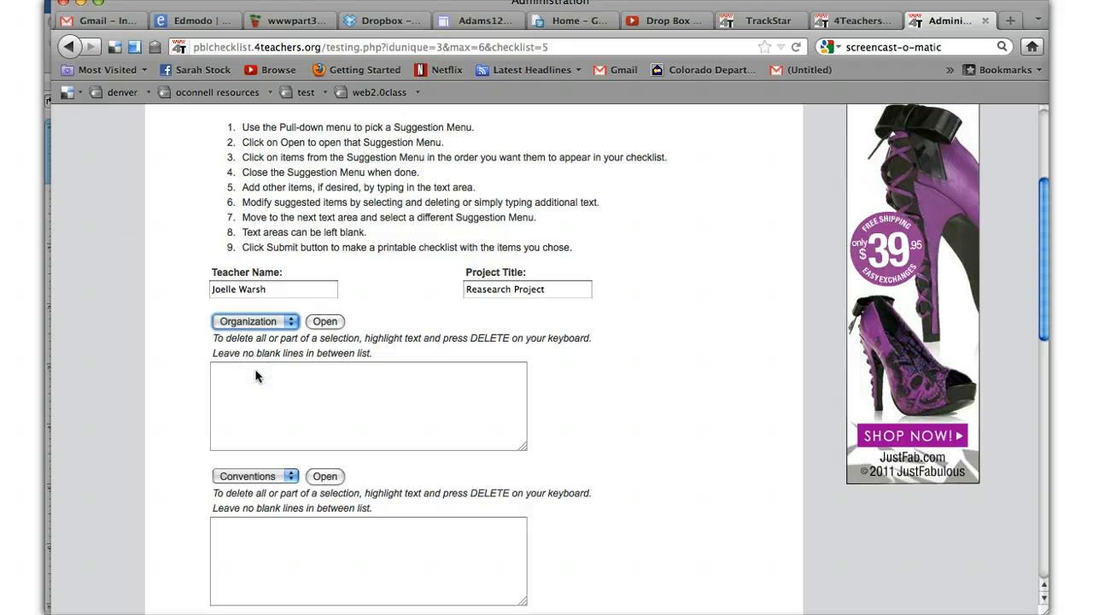
pyautogui.click(321, 323)
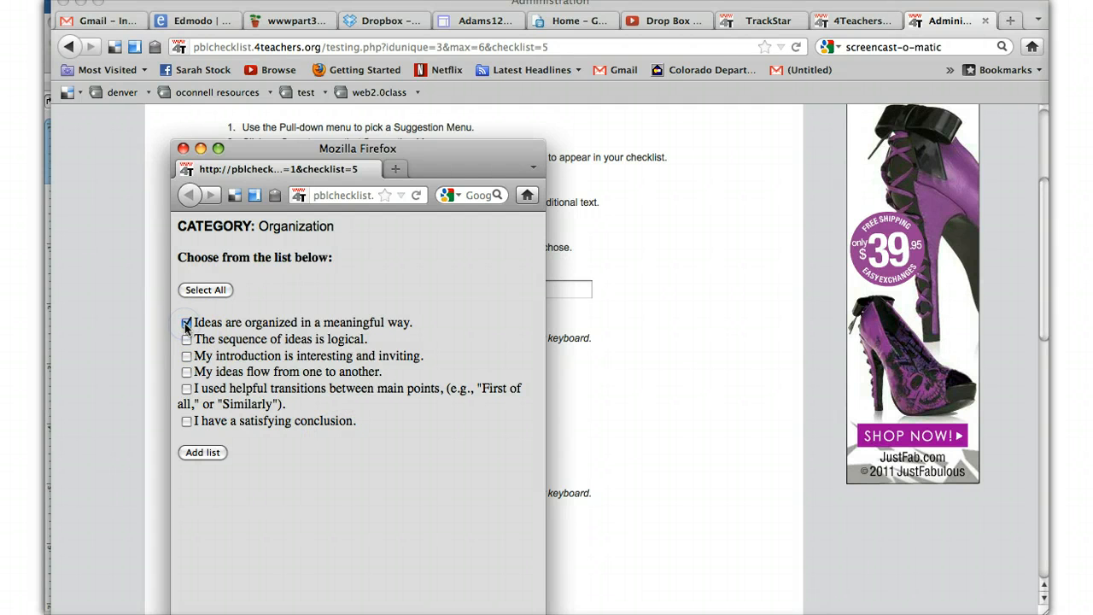
pyautogui.click(186, 357)
pyautogui.click(203, 453)
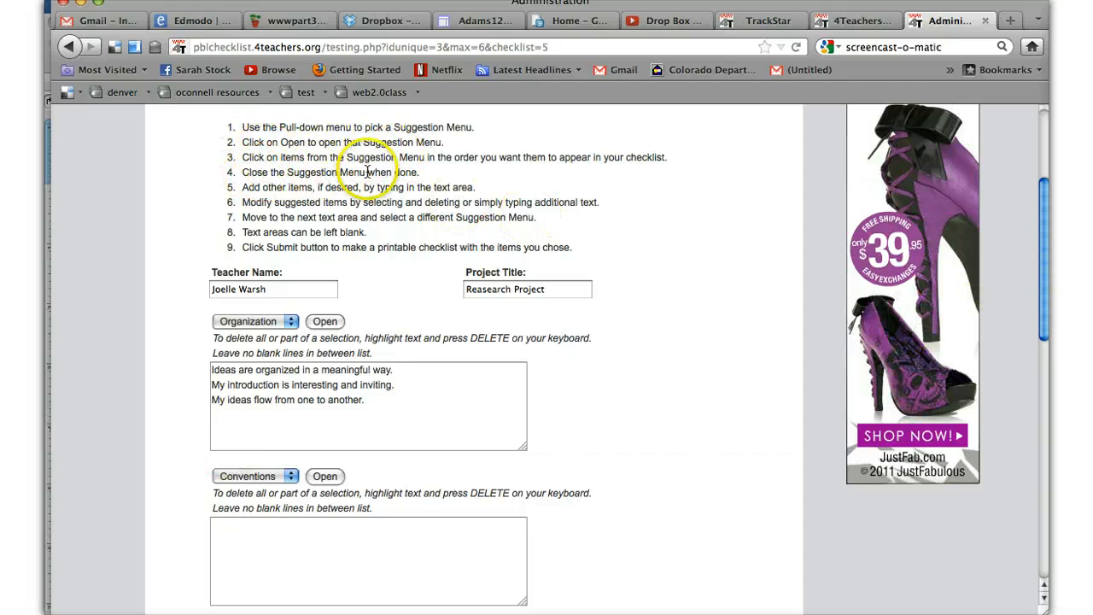
pyautogui.click(215, 416)
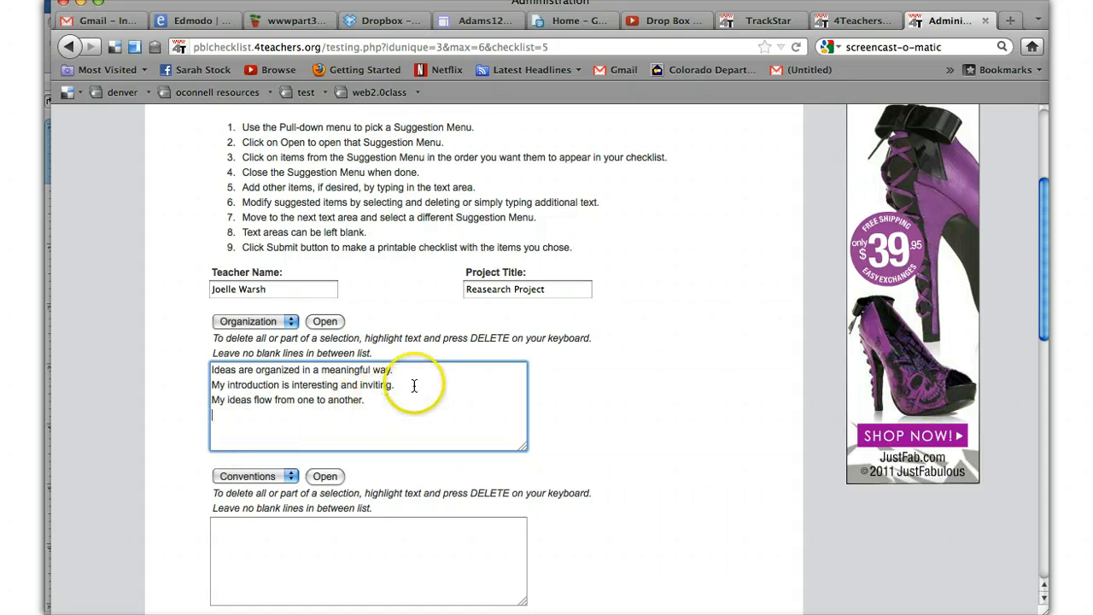
pyautogui.click(368, 400)
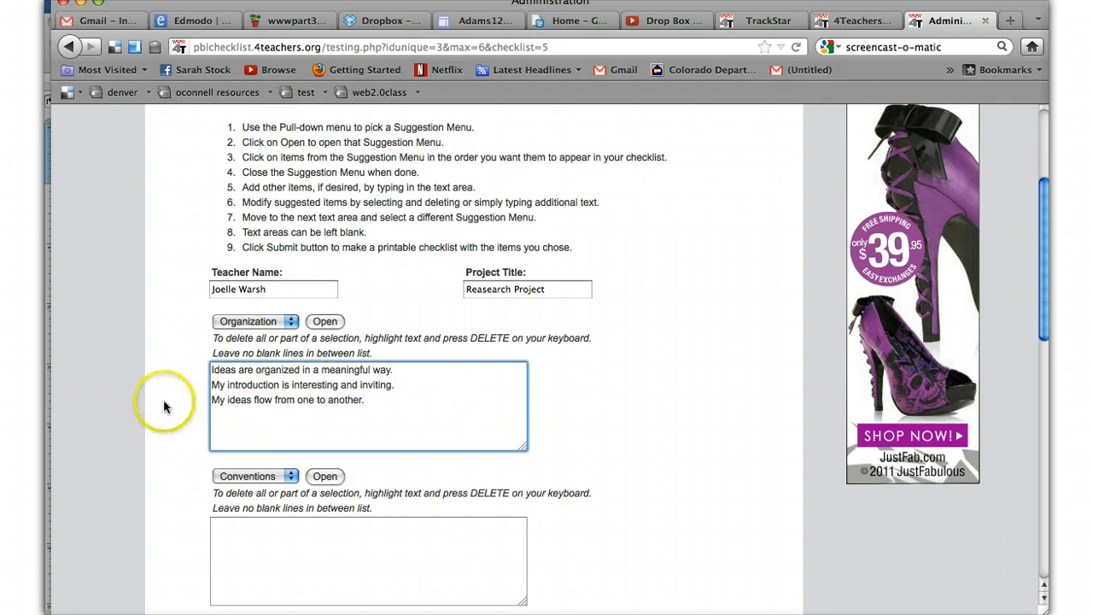
# Step: Set the second section to Punctuation and add all of its suggested items to the checklist
pyautogui.click(290, 476)
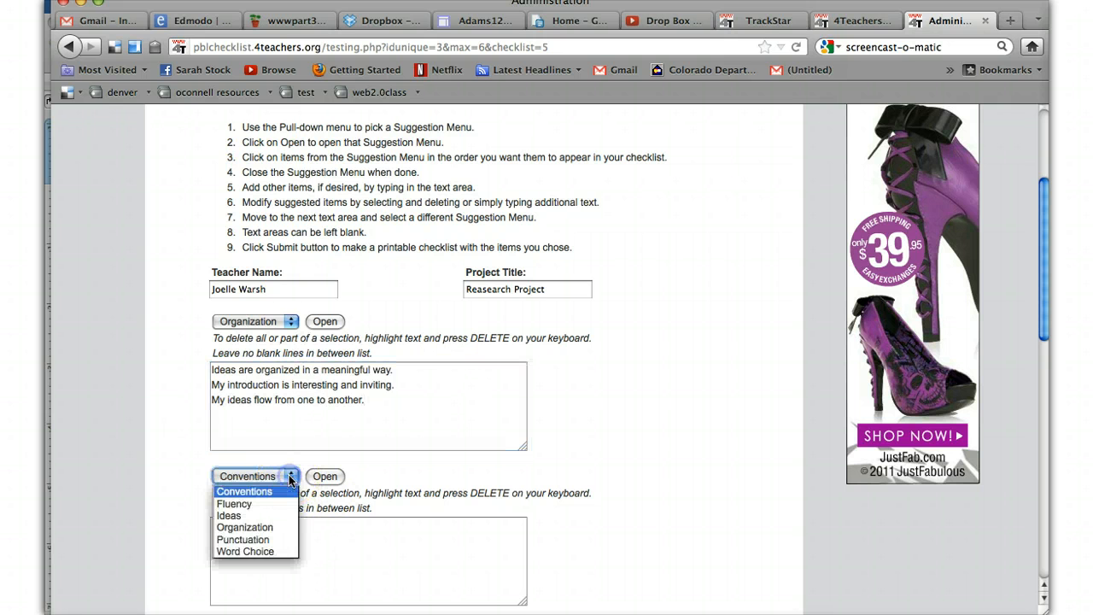
pyautogui.click(275, 540)
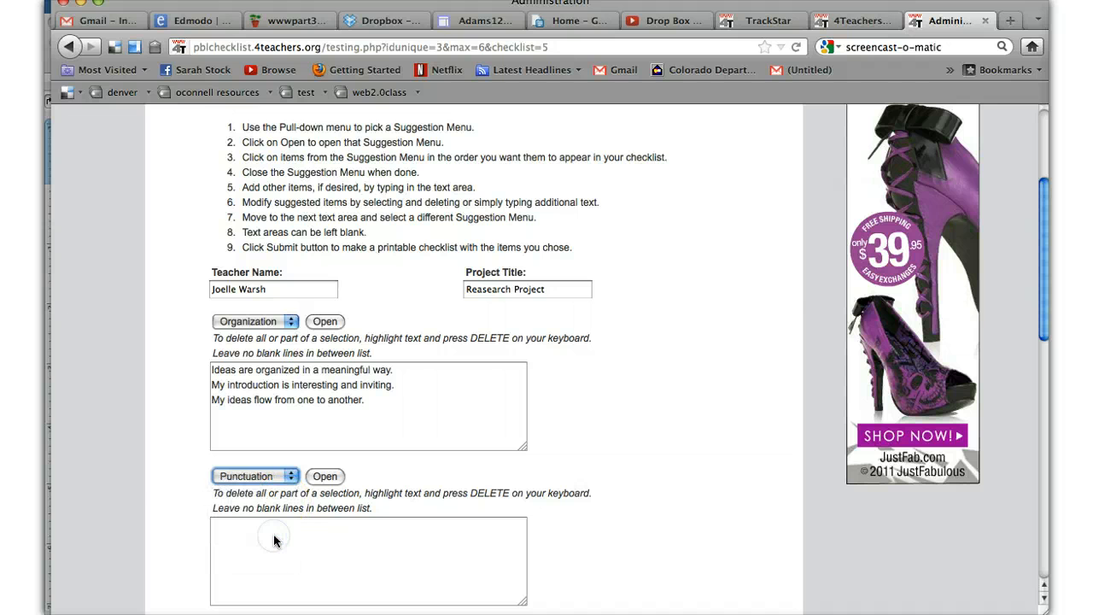
pyautogui.click(325, 476)
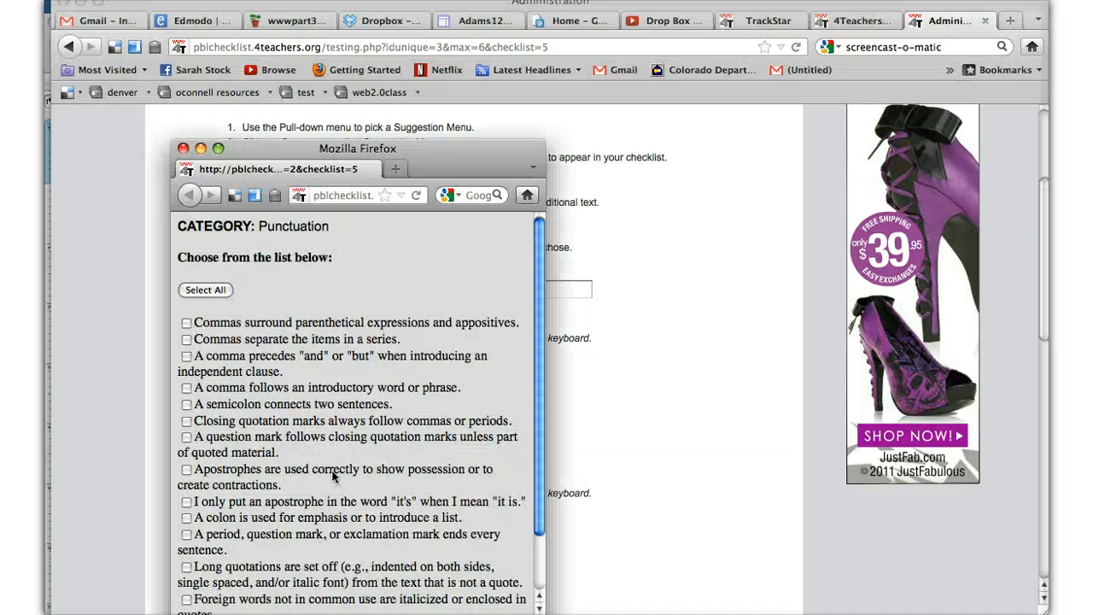
pyautogui.moveTo(536, 239); pyautogui.dragTo(534, 308)
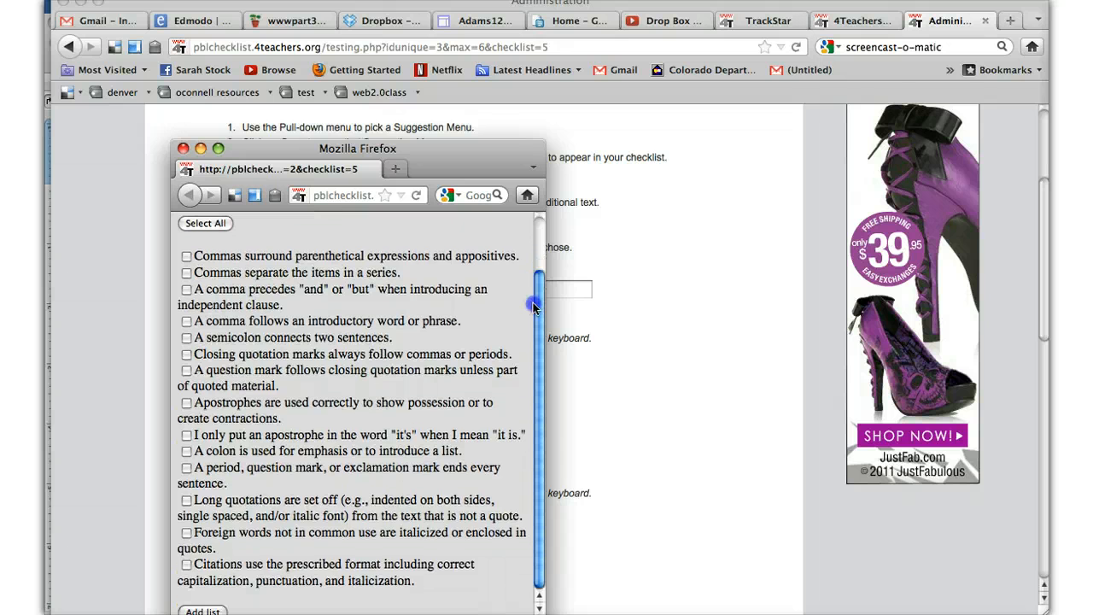
pyautogui.click(187, 565)
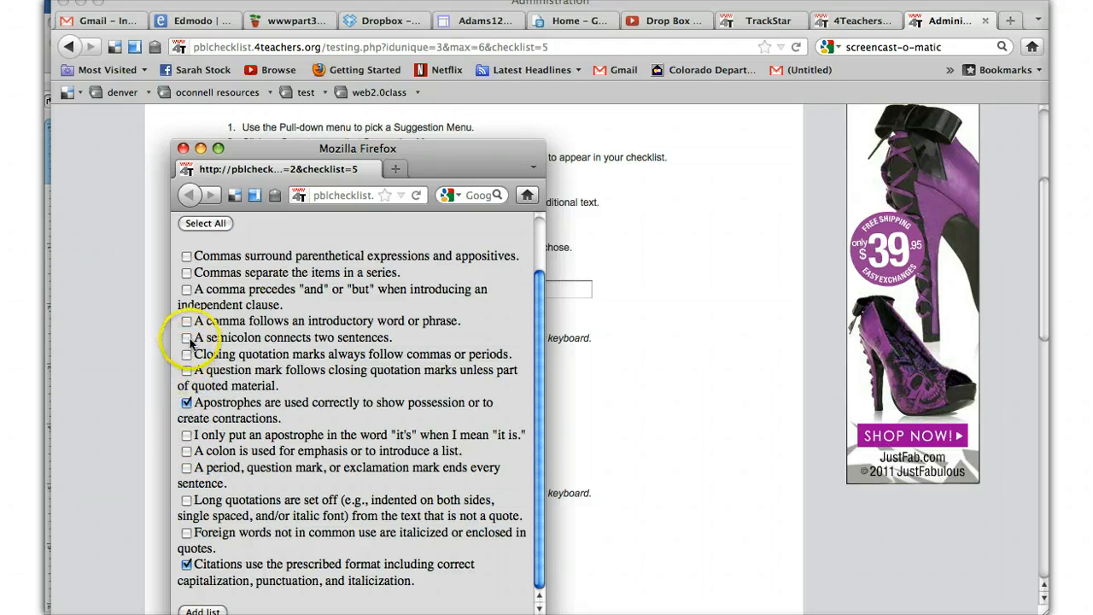
pyautogui.click(186, 272)
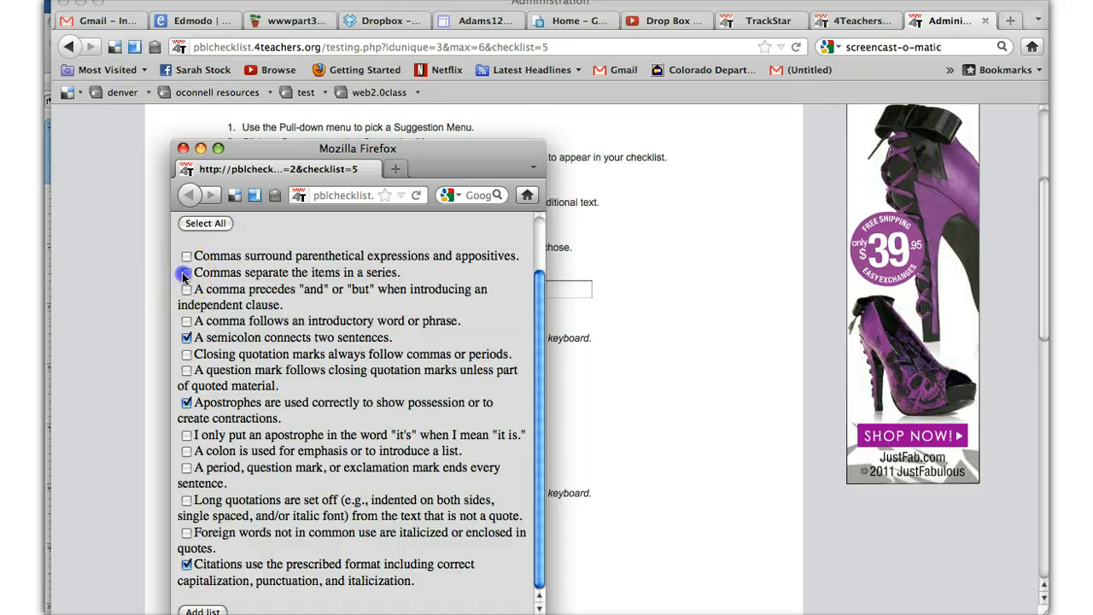
pyautogui.click(213, 226)
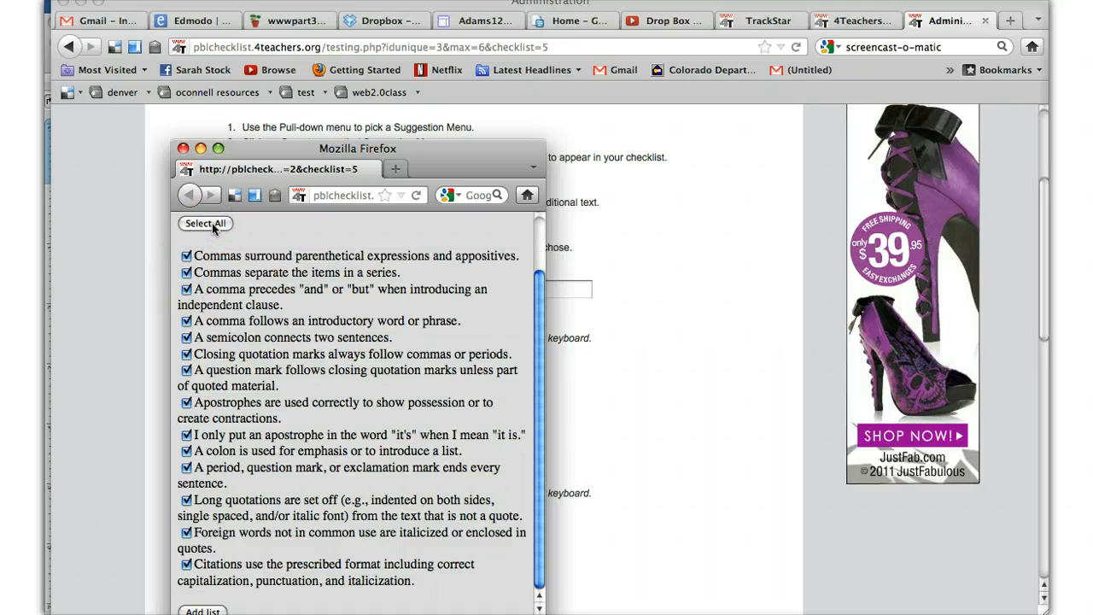
pyautogui.click(204, 612)
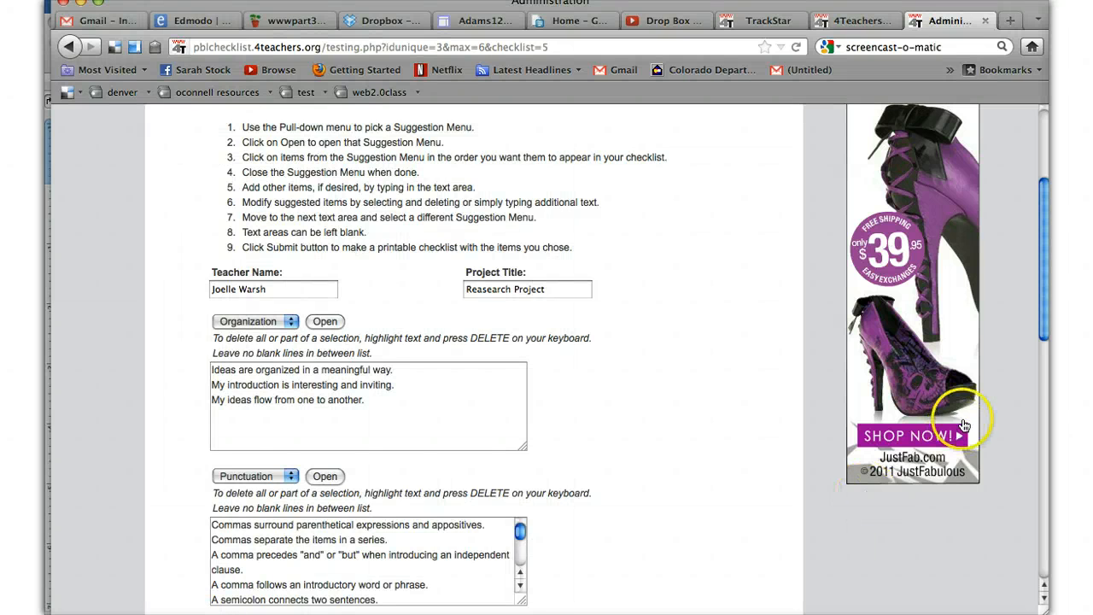
# Step: Create the printable checklist from the completed sections and open its link
pyautogui.moveTo(1043, 289); pyautogui.dragTo(1048, 329)
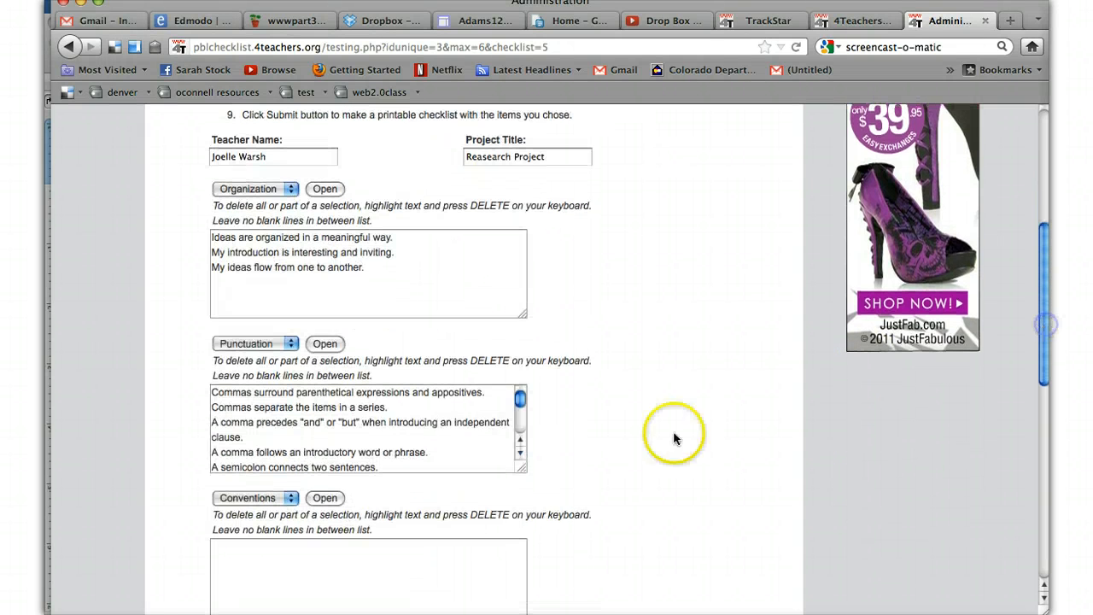
pyautogui.click(520, 460)
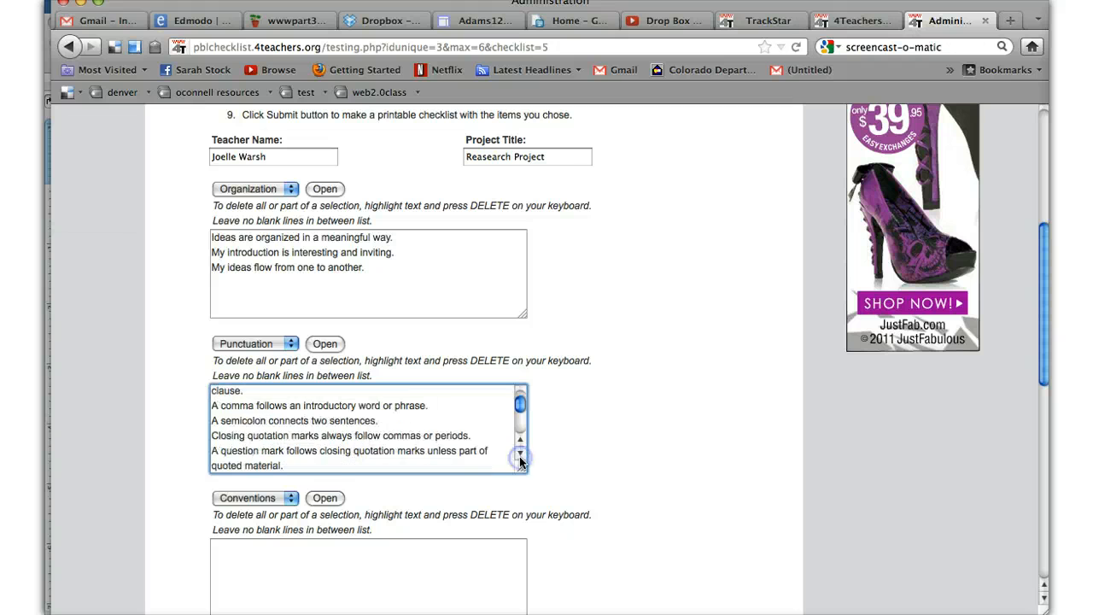
pyautogui.click(520, 459)
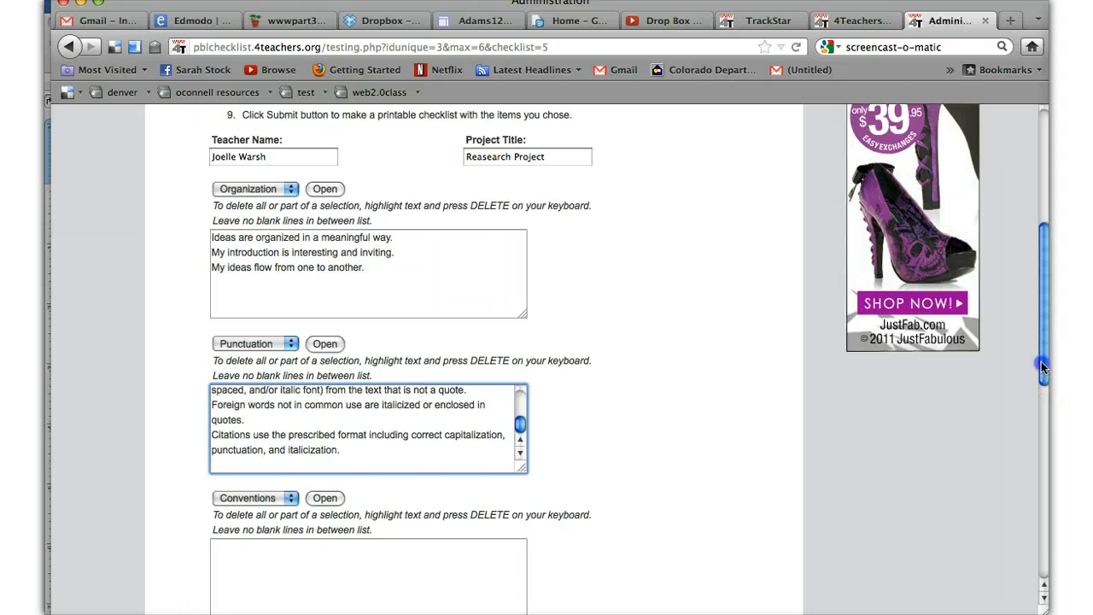
pyautogui.moveTo(1043, 365); pyautogui.dragTo(1044, 563)
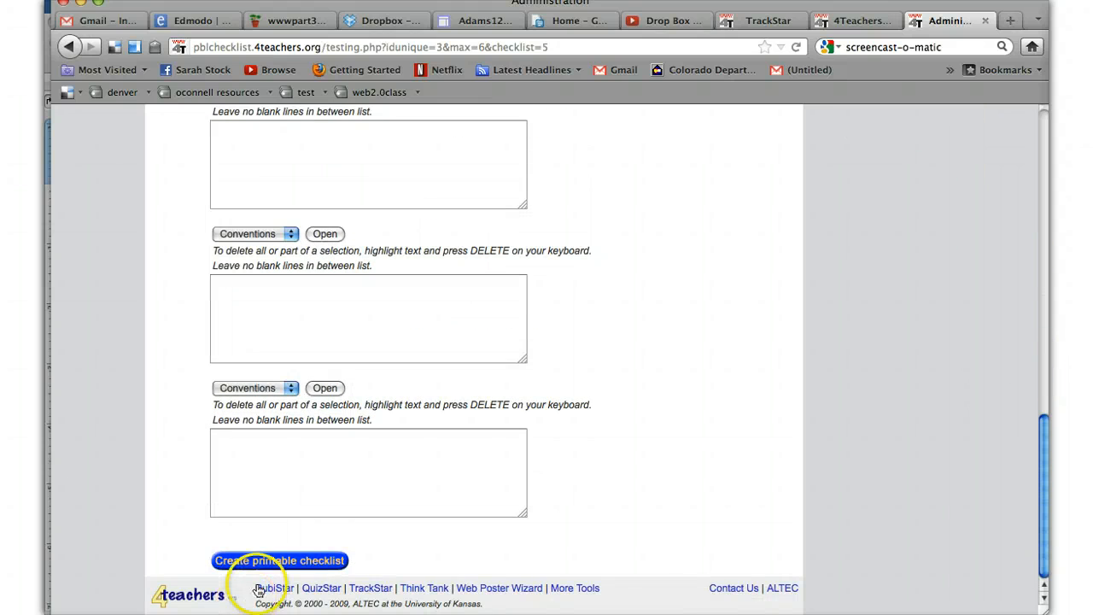
pyautogui.click(266, 561)
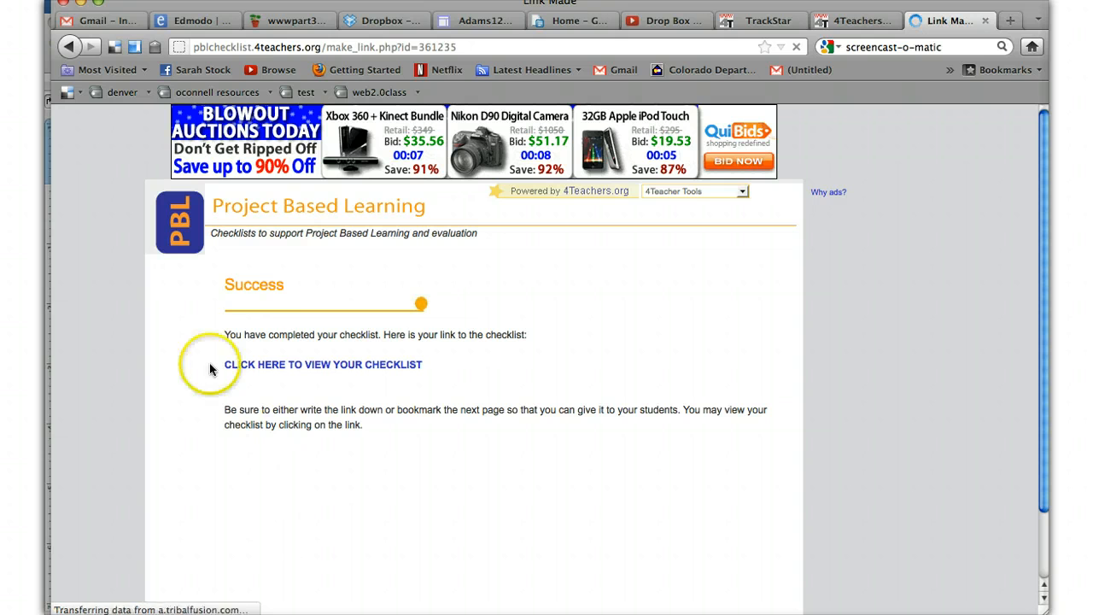
pyautogui.click(290, 368)
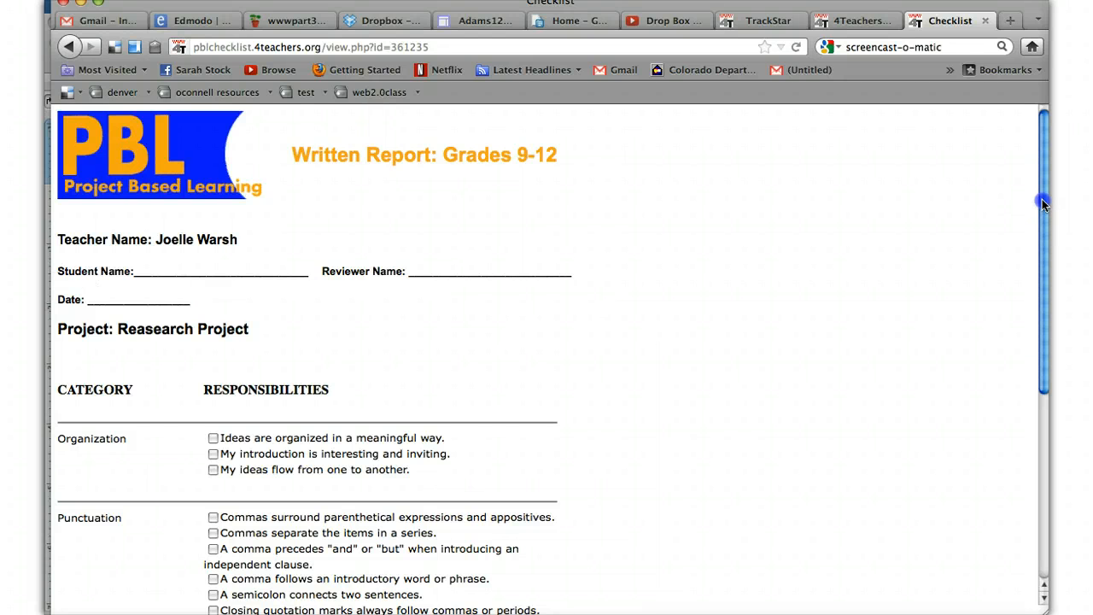
# Step: Review the whole generated checklist and check its print settings without printing
pyautogui.moveTo(1042, 199); pyautogui.dragTo(1030, 403)
pyautogui.moveTo(1032, 314); pyautogui.dragTo(1020, 177)
pyautogui.click(146, 163)
pyautogui.press('super+p')
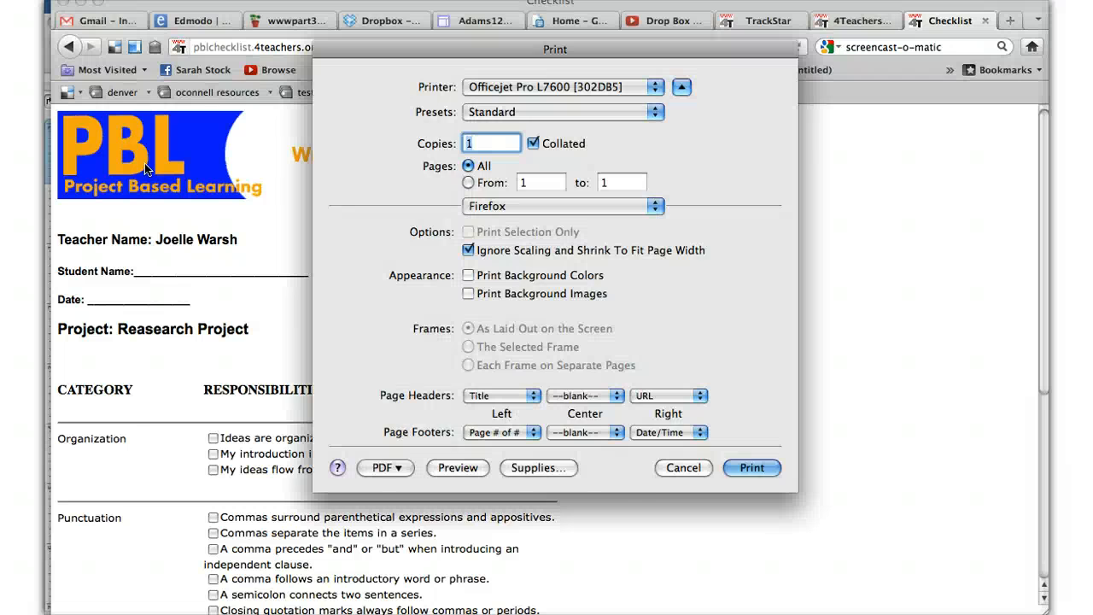
pyautogui.click(687, 472)
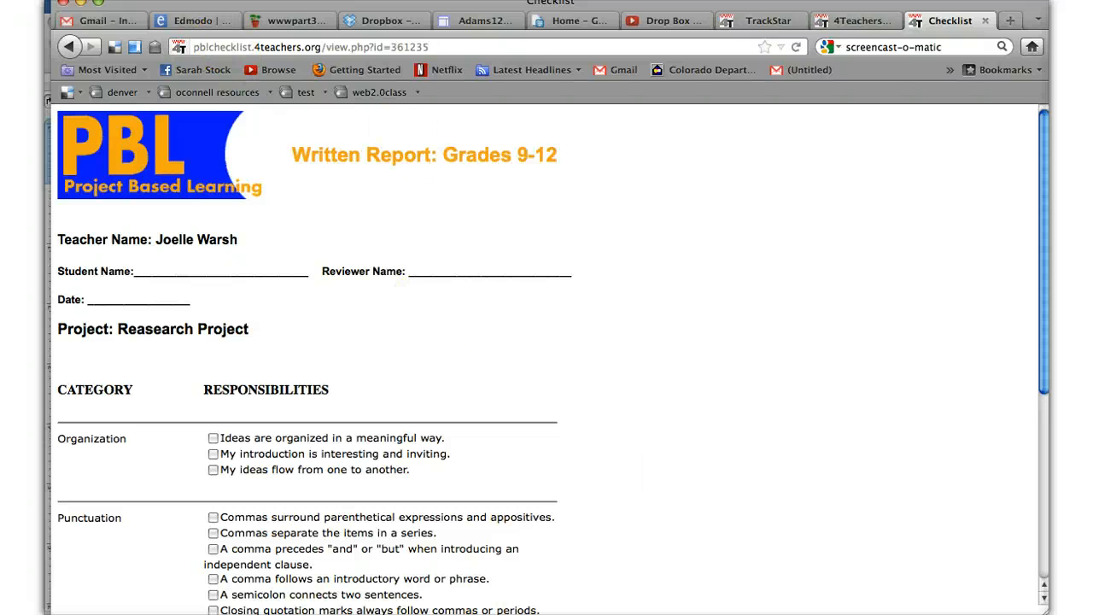
# Step: Return to the Project Based Learning Checklists page and open the multimedia checklist for grades 5-8
pyautogui.click(229, 0)
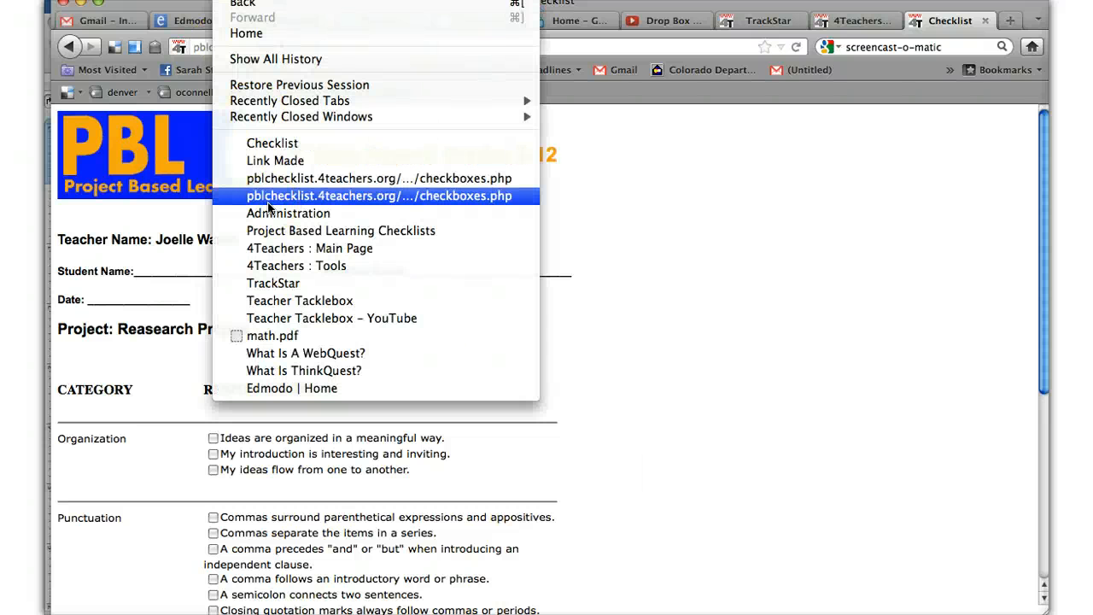
pyautogui.click(274, 232)
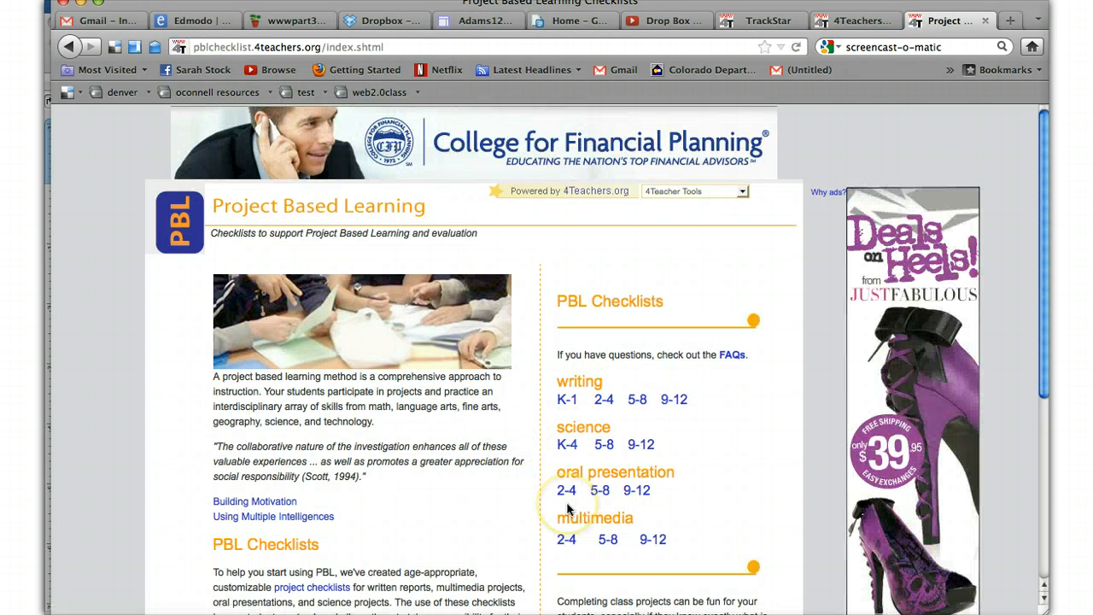
pyautogui.click(603, 539)
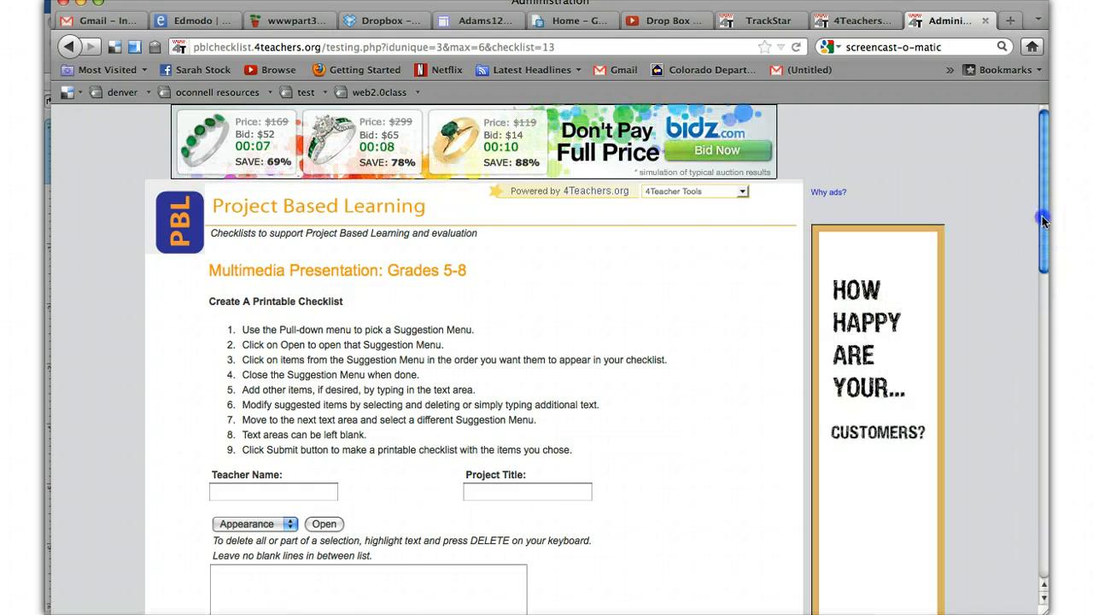
# Step: Keep Appearance as the first section's category and add all of its suggested items to the multimedia checklist
pyautogui.moveTo(1042, 215); pyautogui.dragTo(1044, 250)
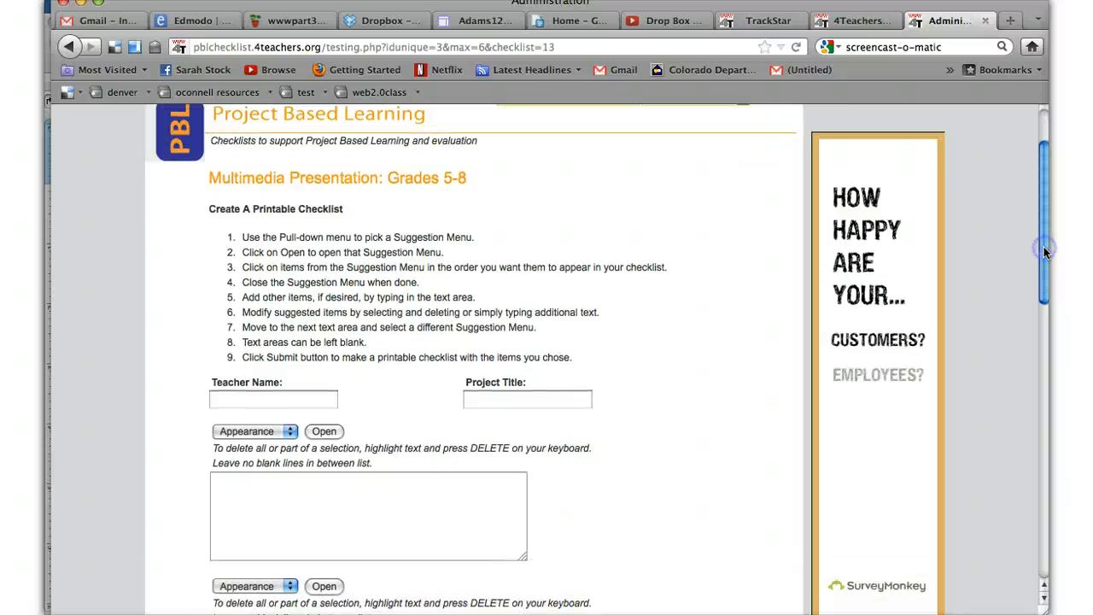
pyautogui.click(286, 433)
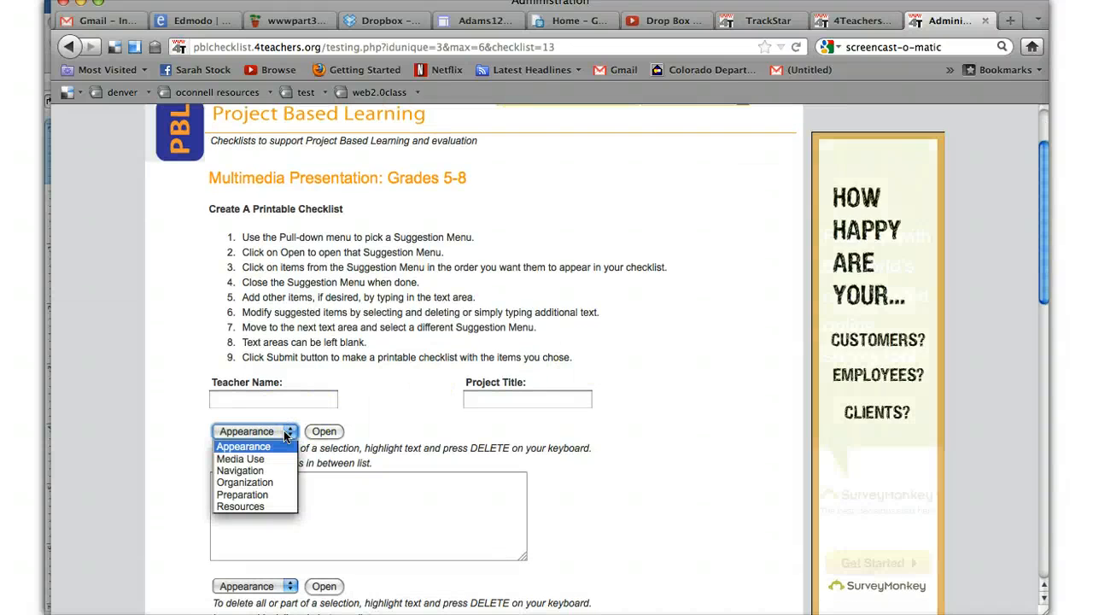
pyautogui.click(286, 433)
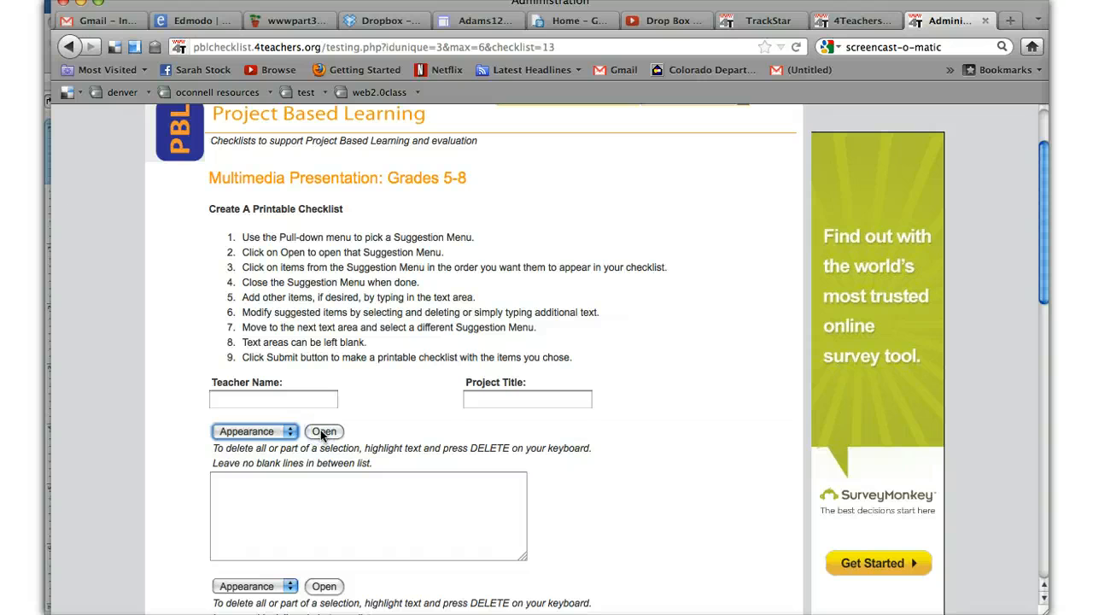
pyautogui.click(323, 433)
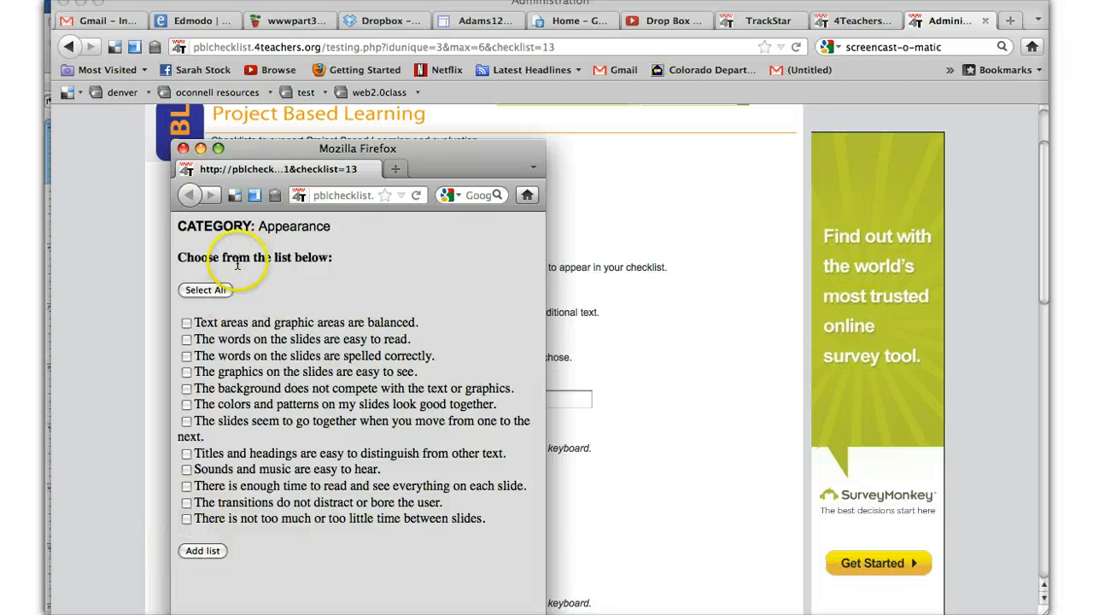
pyautogui.click(218, 290)
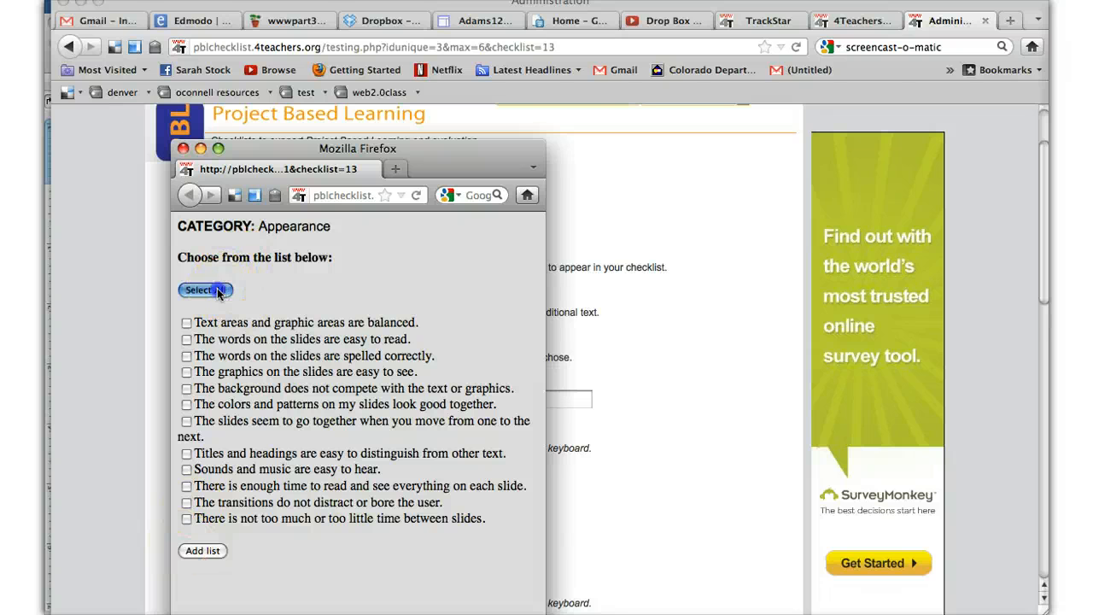
pyautogui.click(198, 554)
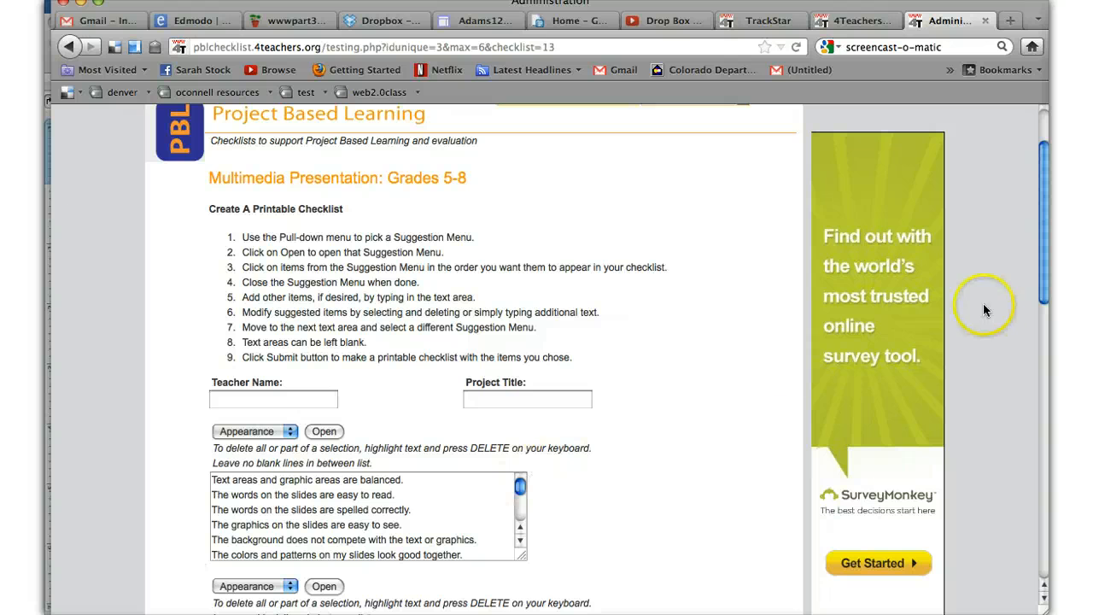
# Step: Set the second section to Organization and add the items on presenting a point of view persuasively and organizing thoughts and ideas meaningfully
pyautogui.moveTo(1047, 212); pyautogui.dragTo(1044, 263)
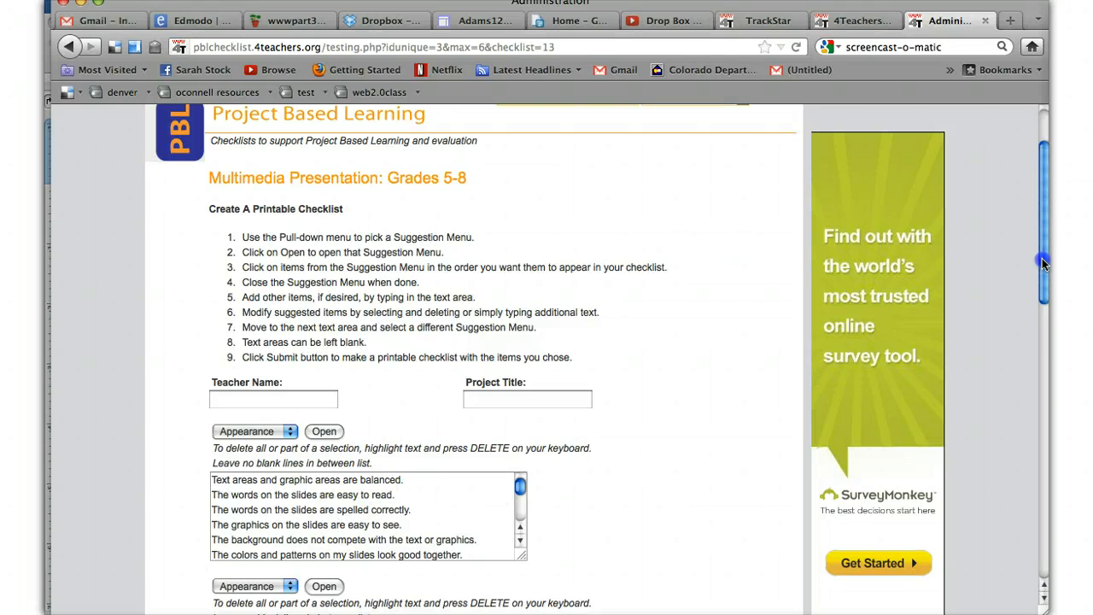
pyautogui.click(290, 429)
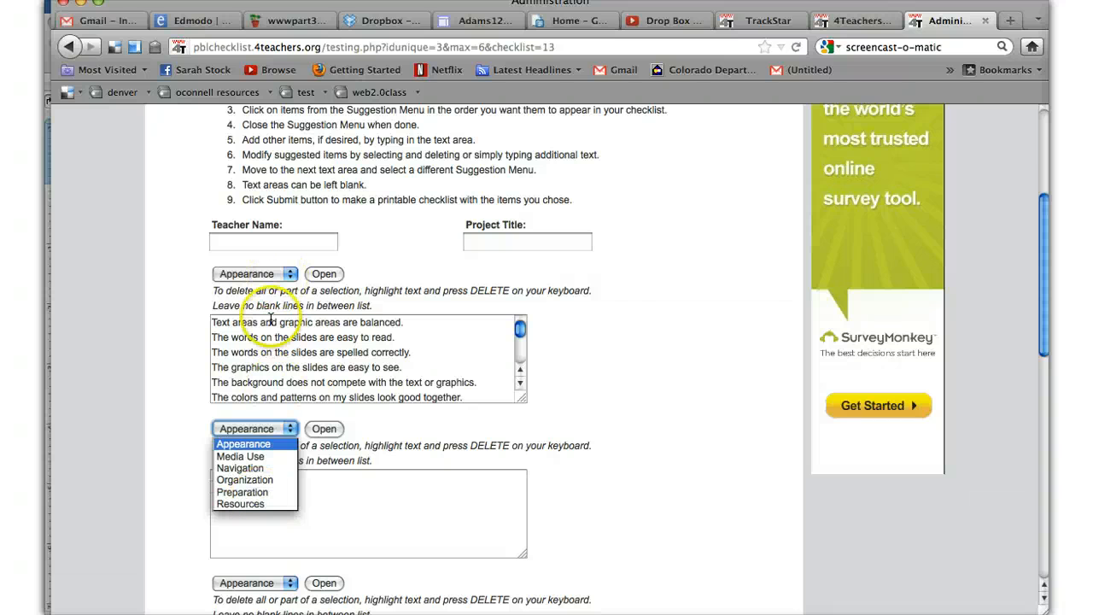
pyautogui.click(262, 481)
pyautogui.click(317, 429)
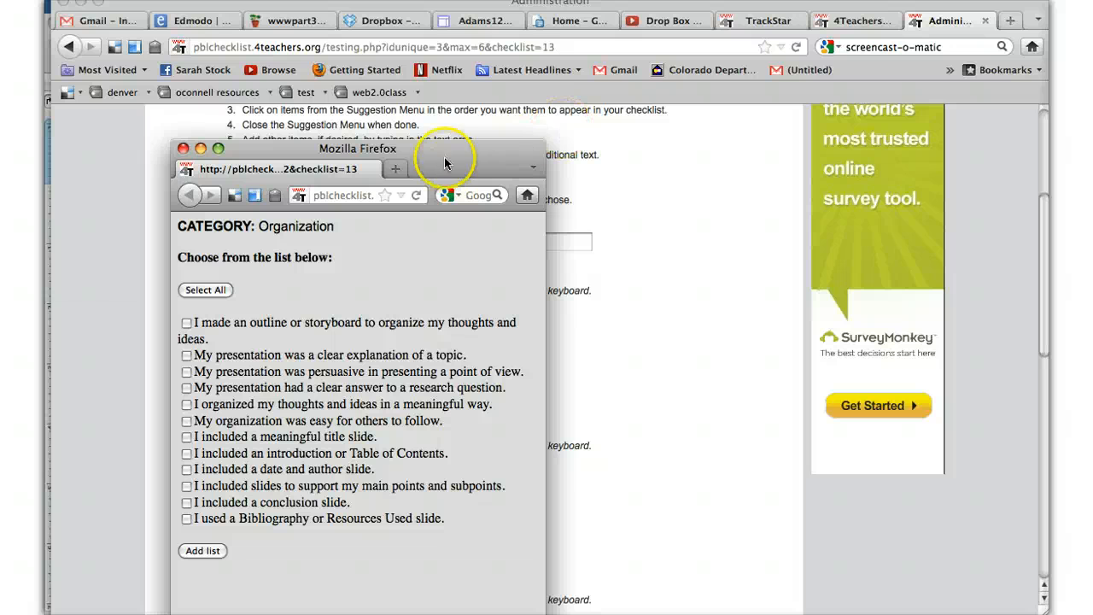
pyautogui.click(193, 370)
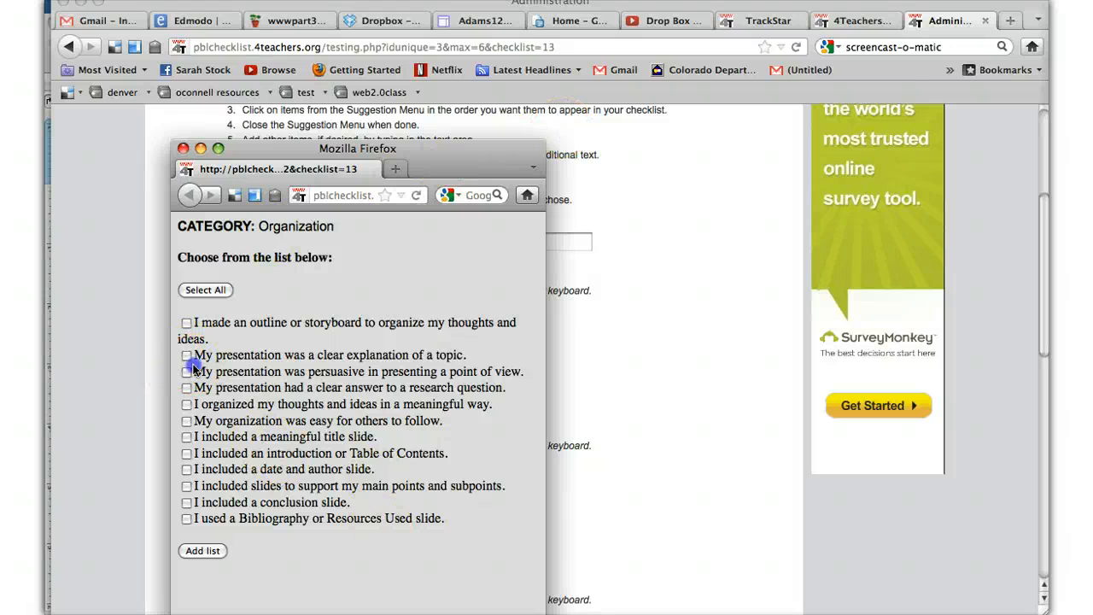
pyautogui.click(202, 550)
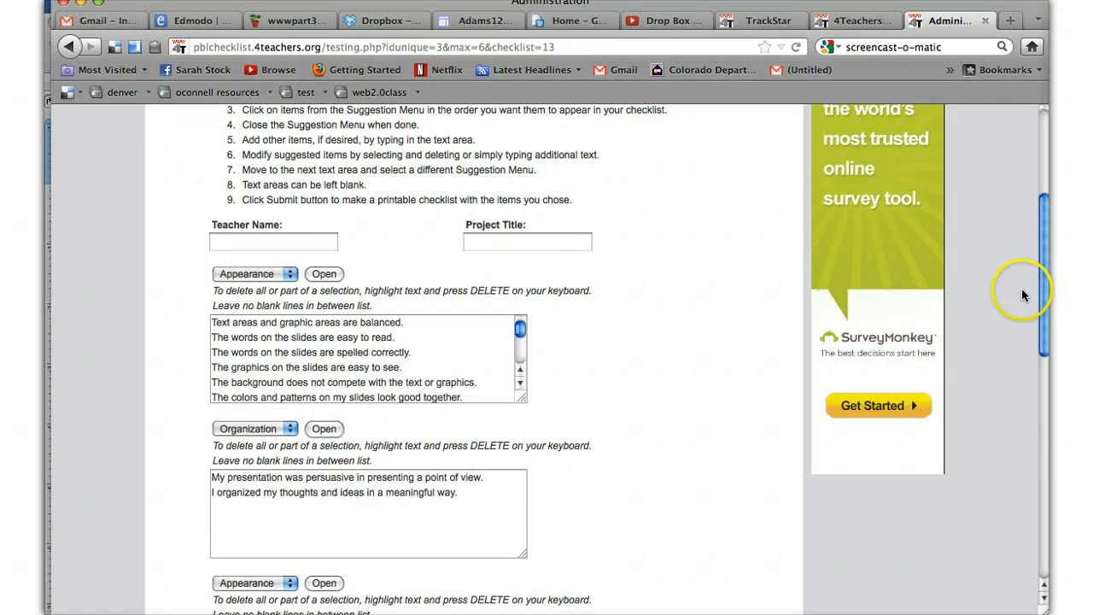
# Step: Create the printable multimedia checklist, open its link, and review the Appearance and Organization sections
pyautogui.moveTo(1045, 277); pyautogui.dragTo(1045, 498)
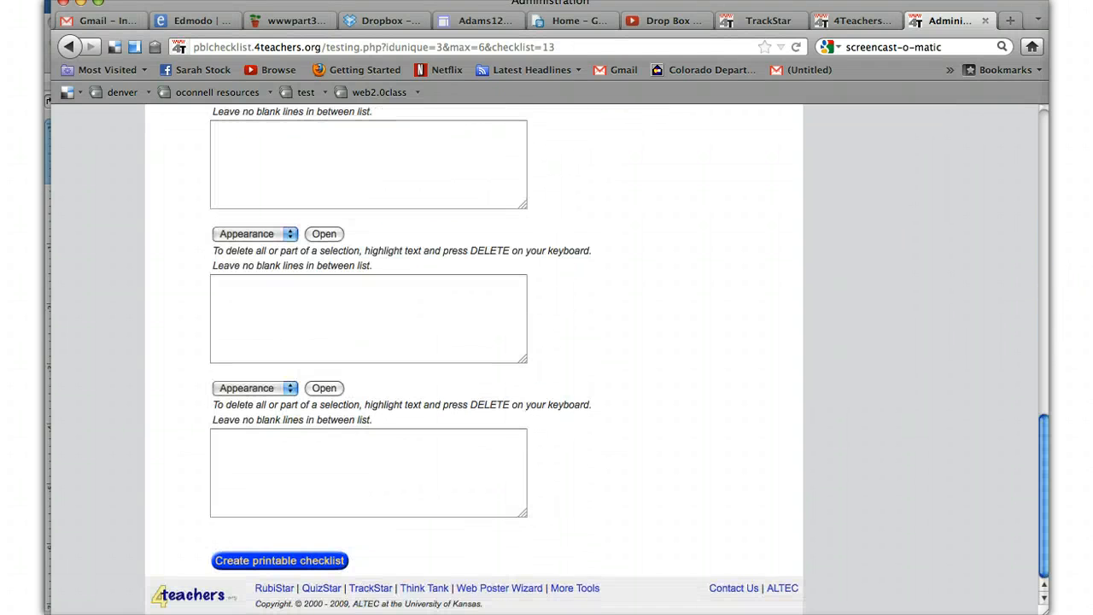
pyautogui.click(310, 562)
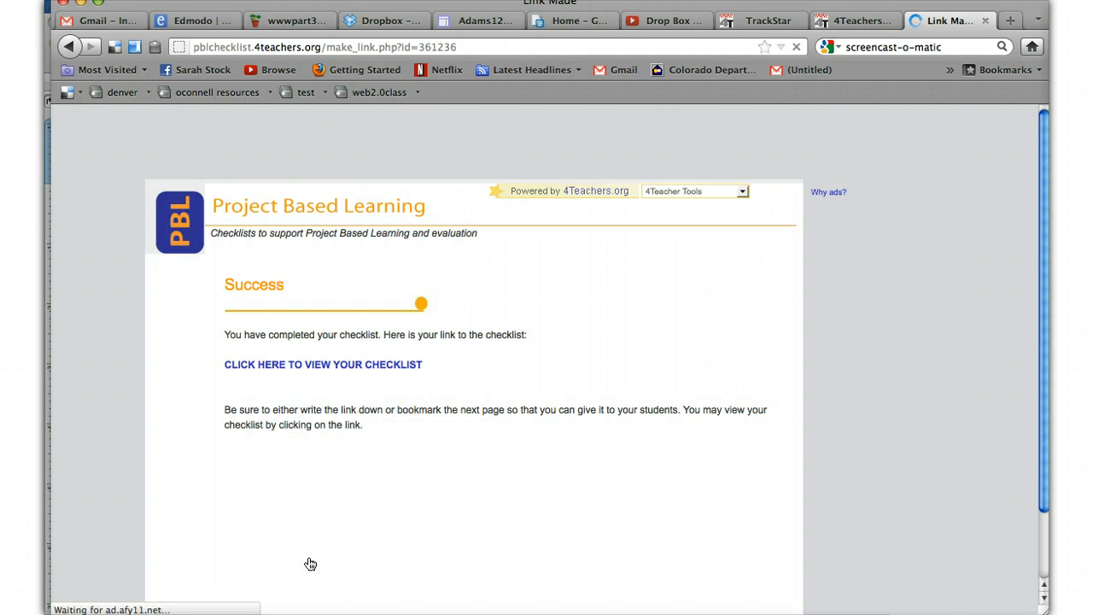
pyautogui.click(357, 365)
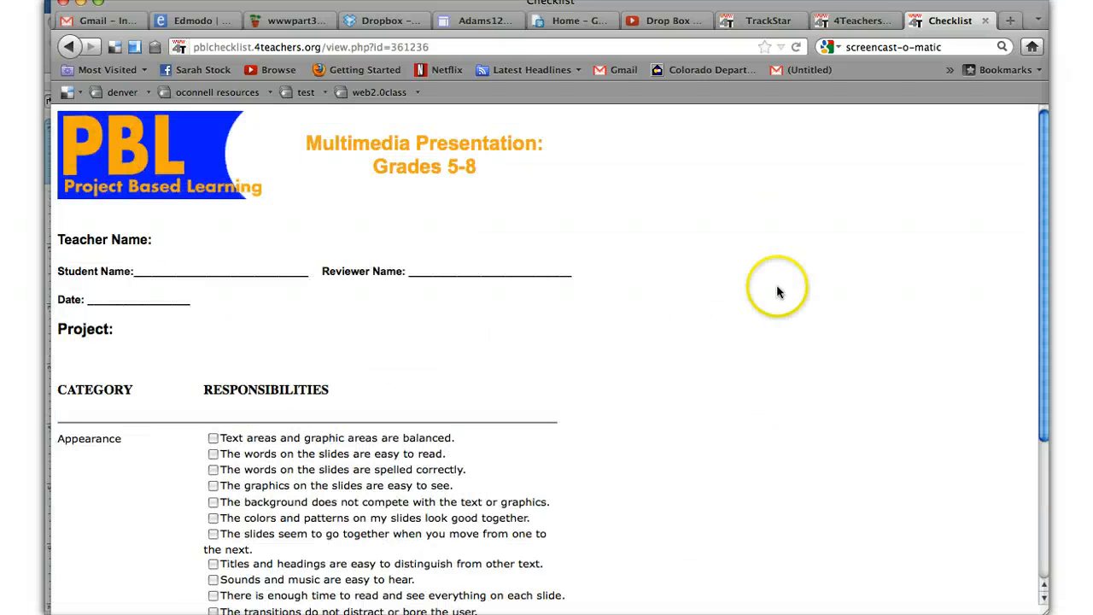
pyautogui.moveTo(1043, 152); pyautogui.dragTo(1043, 289)
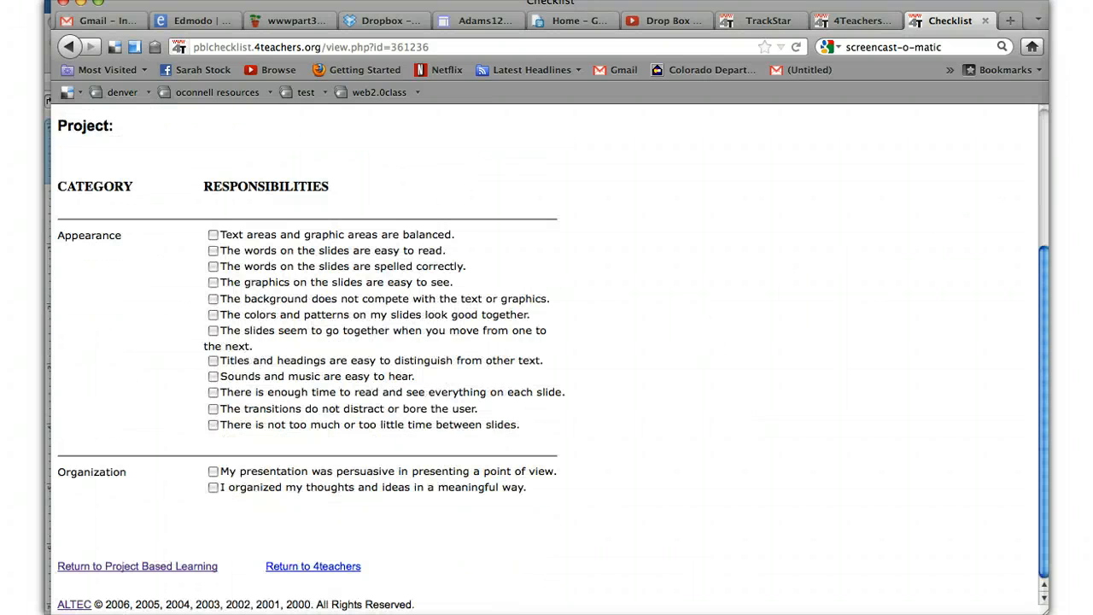
pyautogui.moveTo(1044, 236); pyautogui.dragTo(1019, 166)
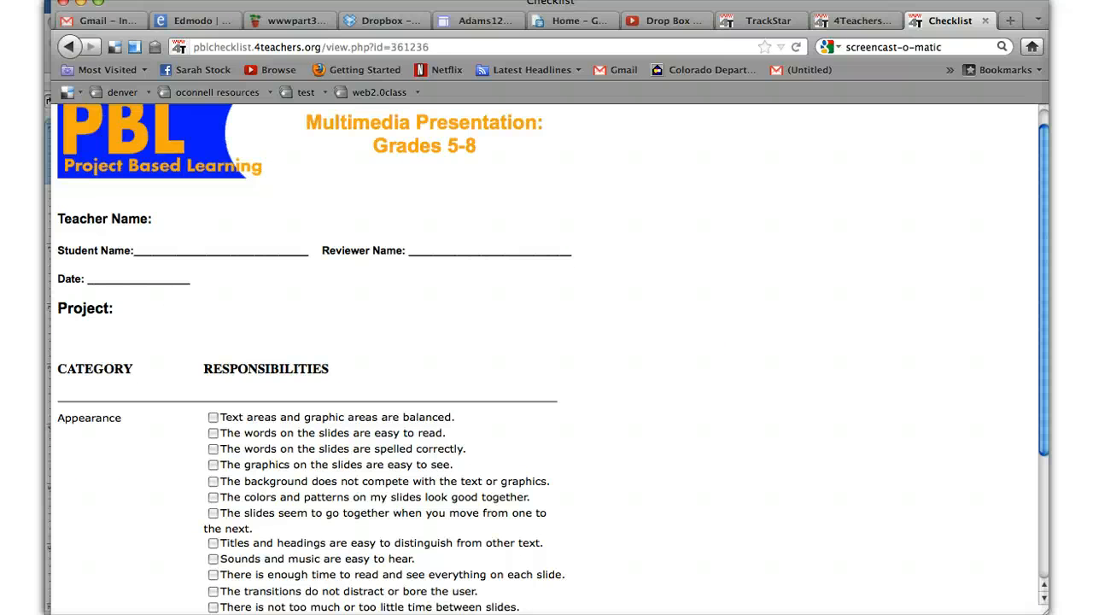